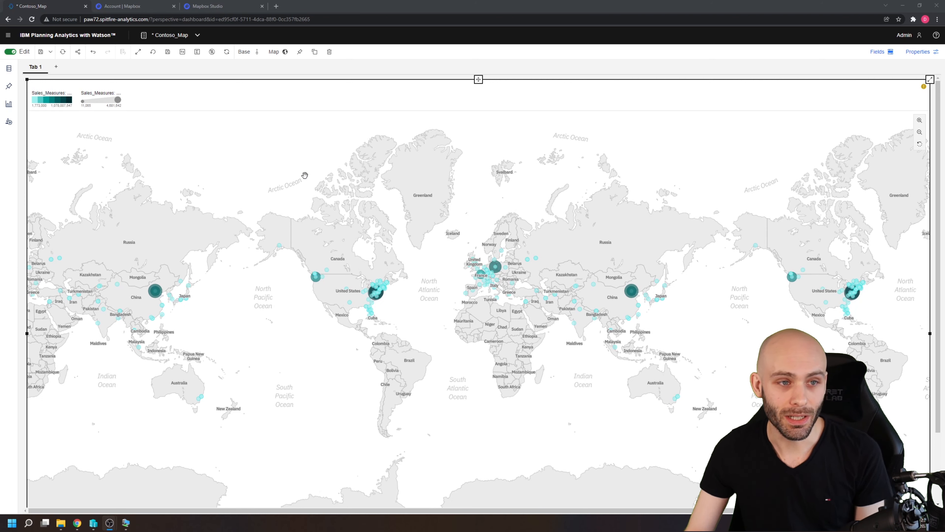
Review the IBM documentation page on setting up Mapbox to work with Planning Analytics Workspace map visualizations.
mouse_move(77, 523)
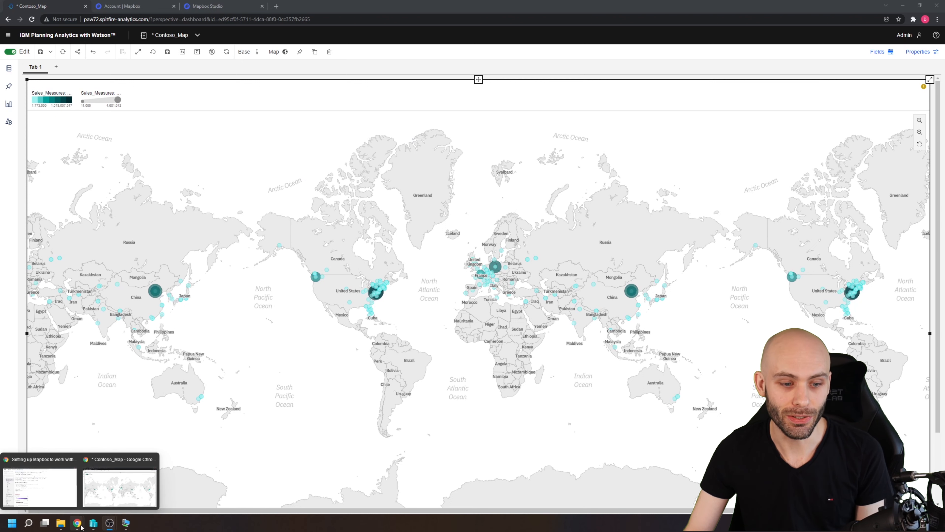
click(68, 484)
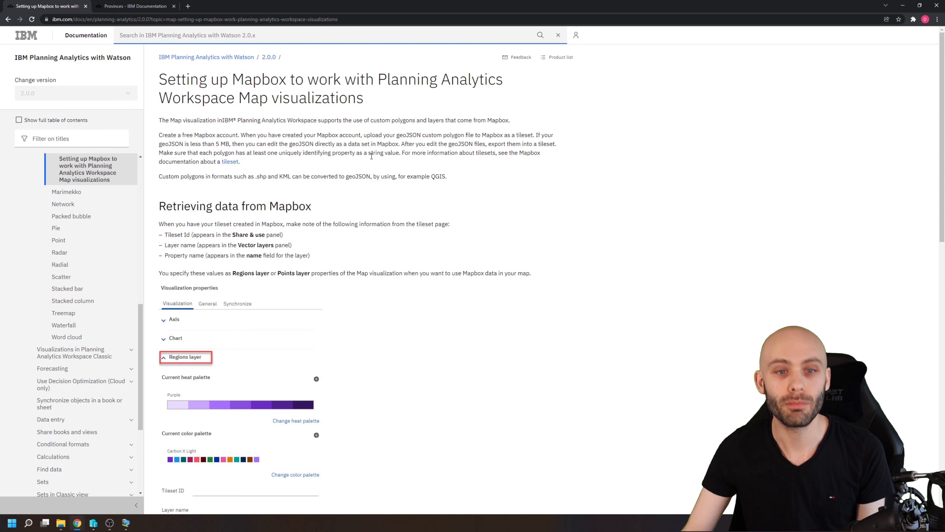
scroll(372, 157, down, 3)
scroll(372, 156, down, 8)
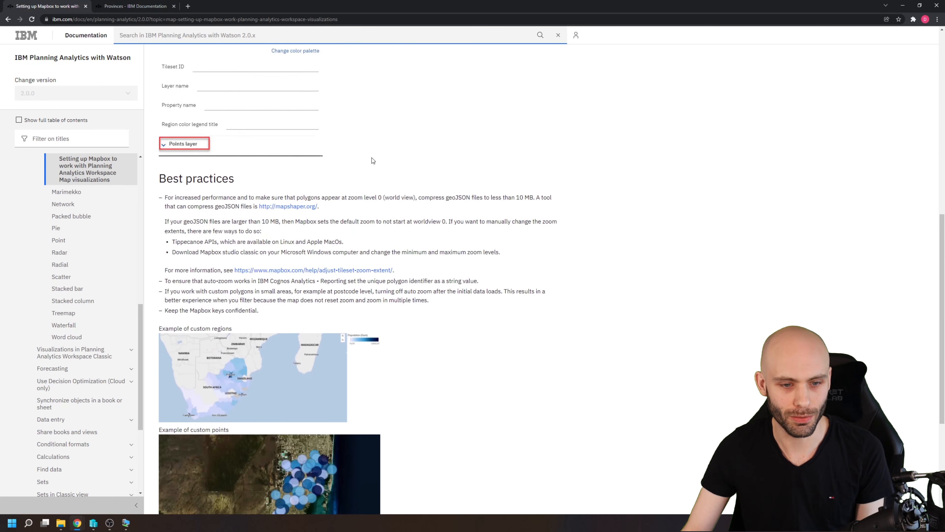
scroll(396, 181, down, 1)
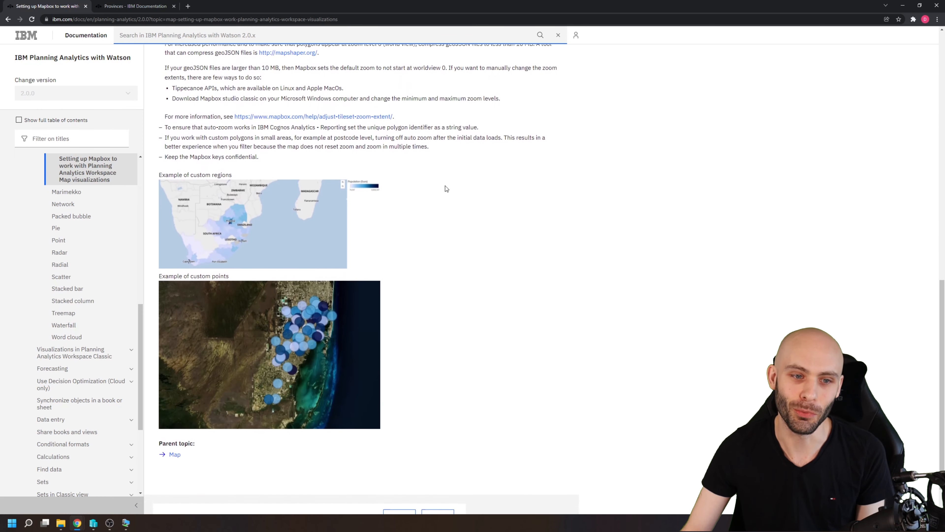
scroll(447, 188, up, 5)
scroll(457, 192, up, 7)
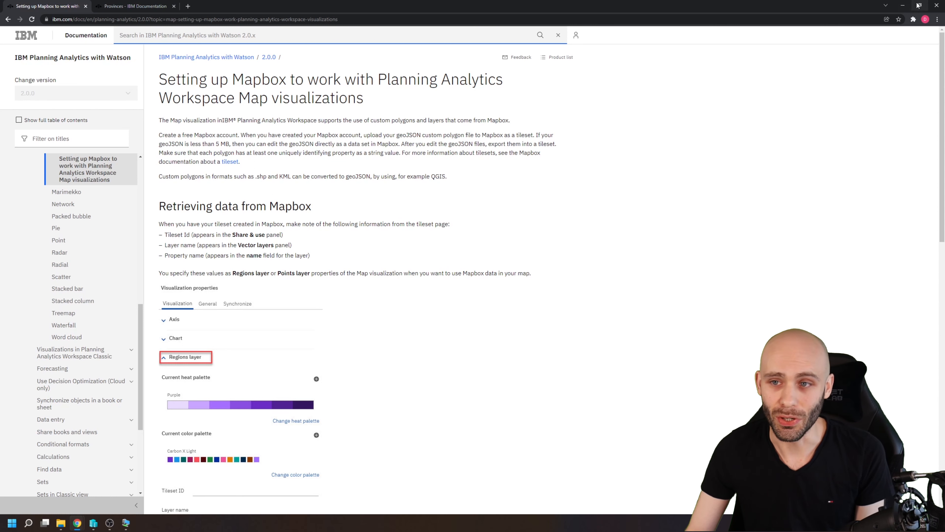
click(904, 8)
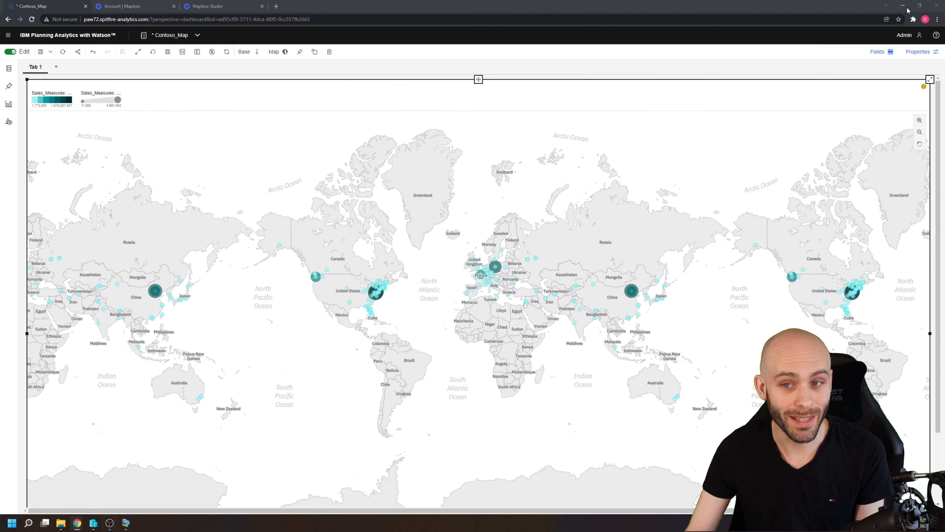
View the store sales exploration in the New book, and bring up the Mapbox account page.
click(171, 34)
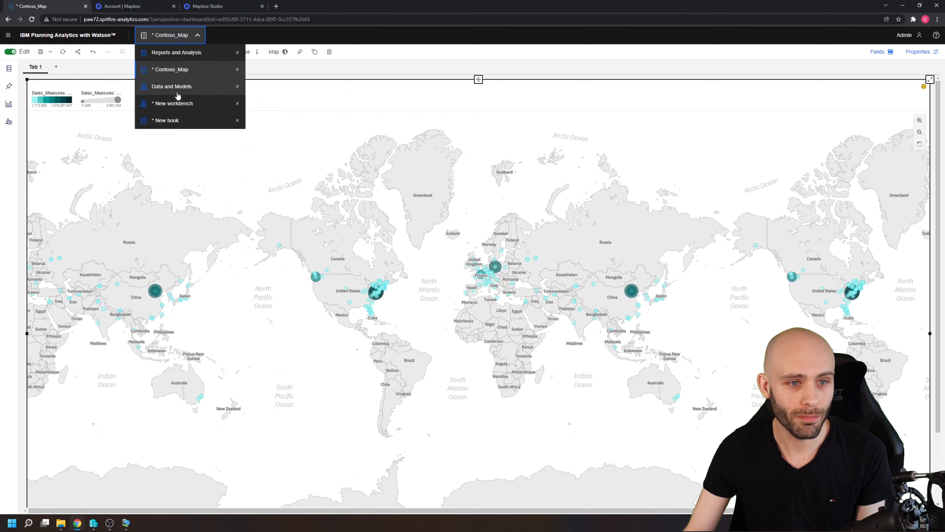
click(168, 121)
click(127, 201)
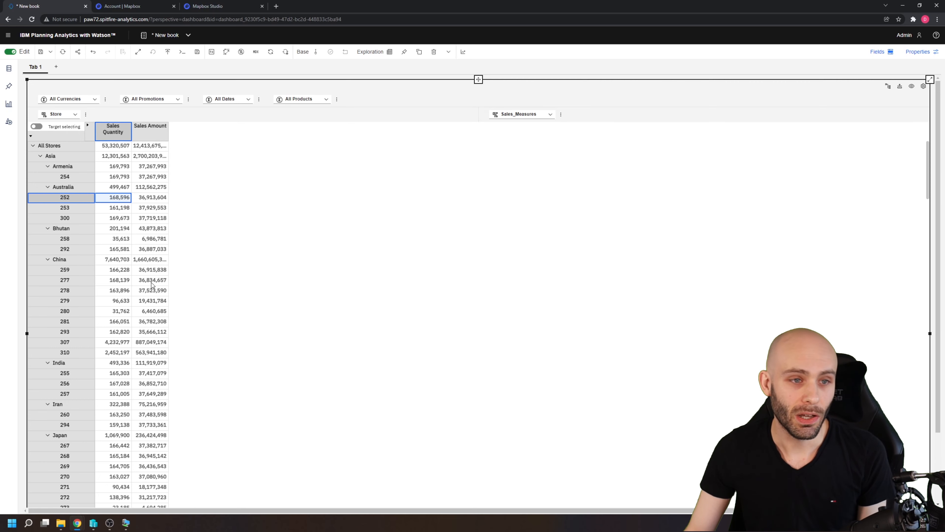
click(123, 5)
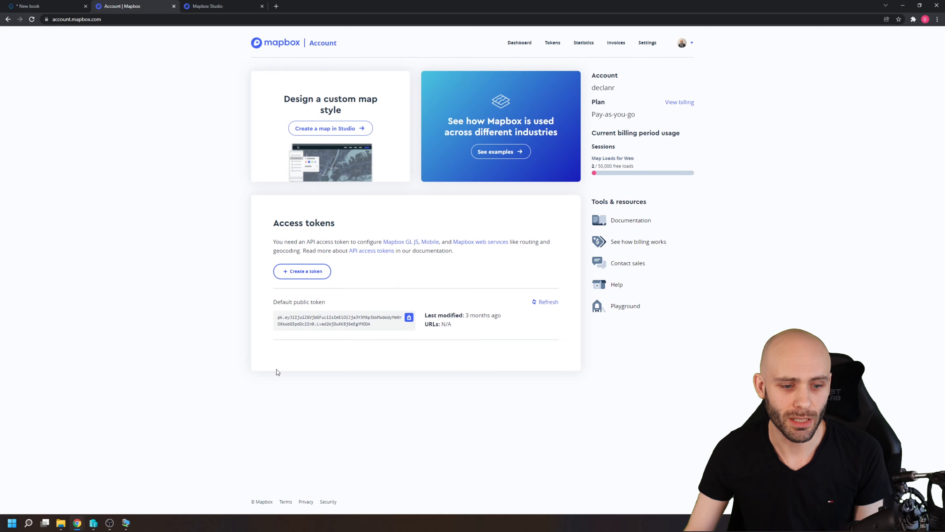
Switch to SQL Server Management Studio on the remote desktop and examine the StoreKey, latitude and longitude columns in the query results.
click(126, 522)
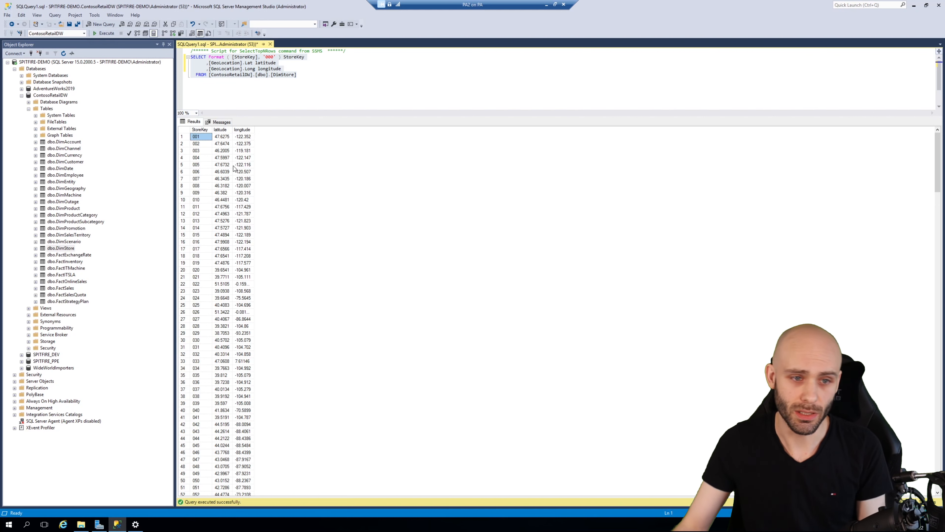
click(195, 159)
click(200, 129)
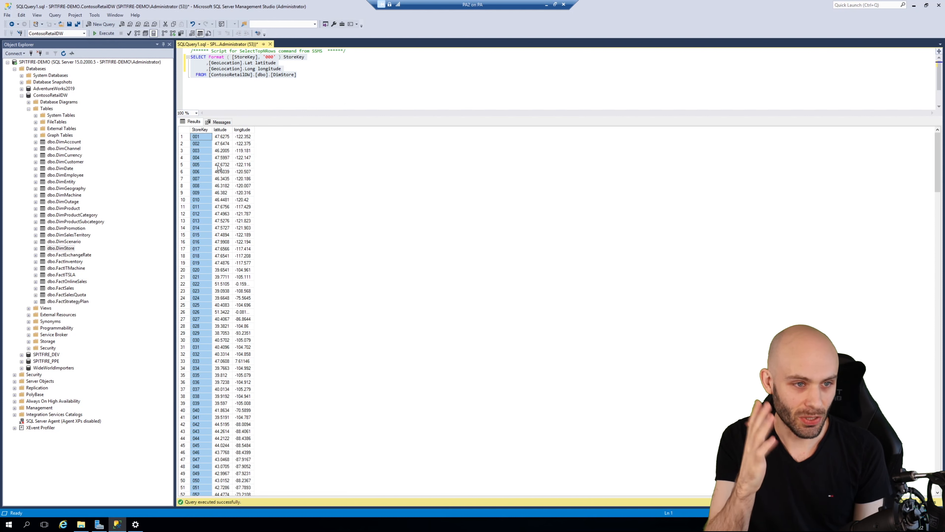
click(225, 144)
click(199, 129)
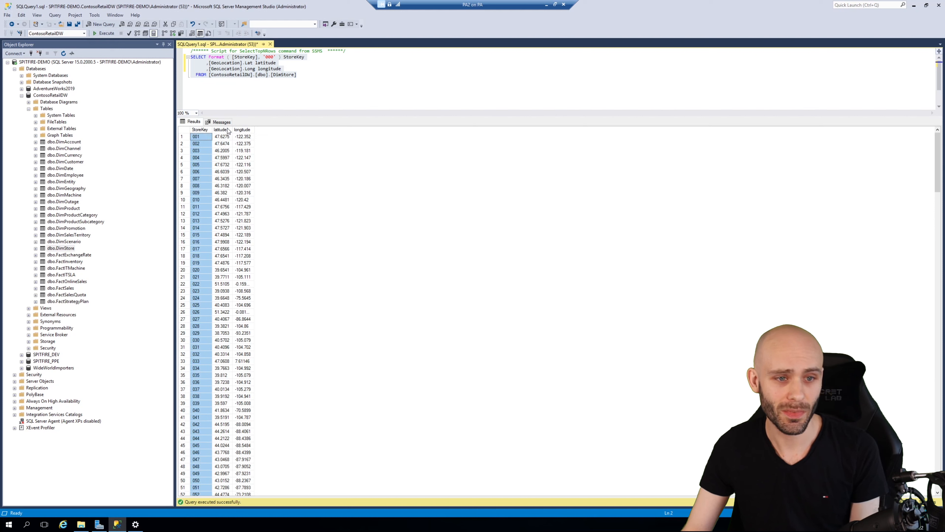
Save the store query results as a CSV file named ContosoLatLong in the Documents folder.
click(199, 143)
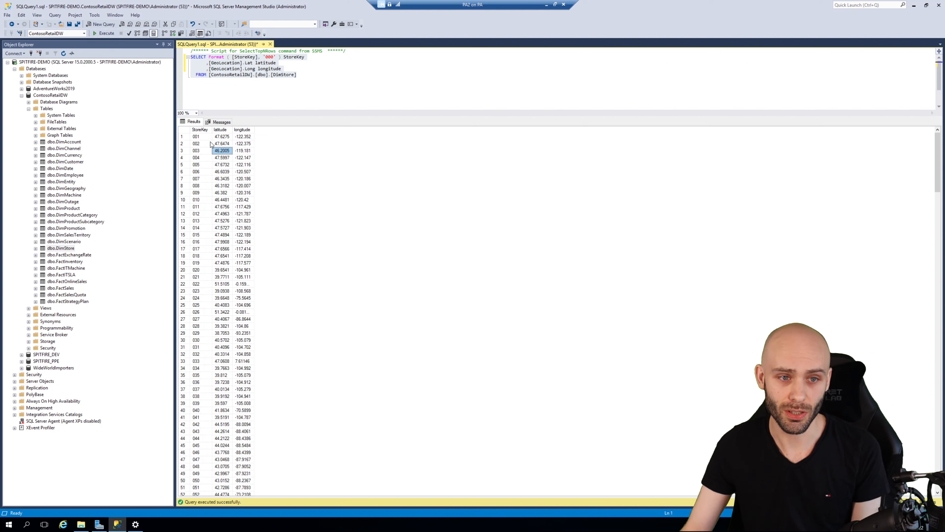
right_click(200, 143)
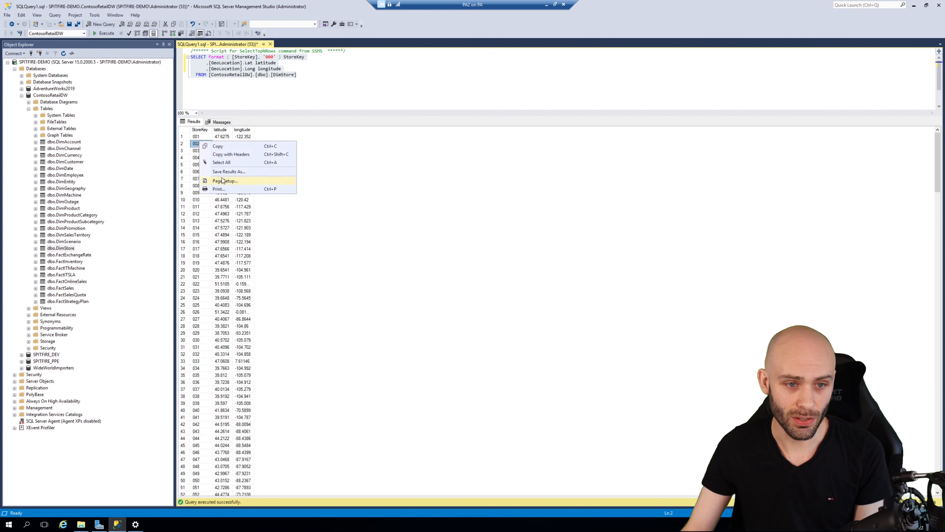
click(227, 171)
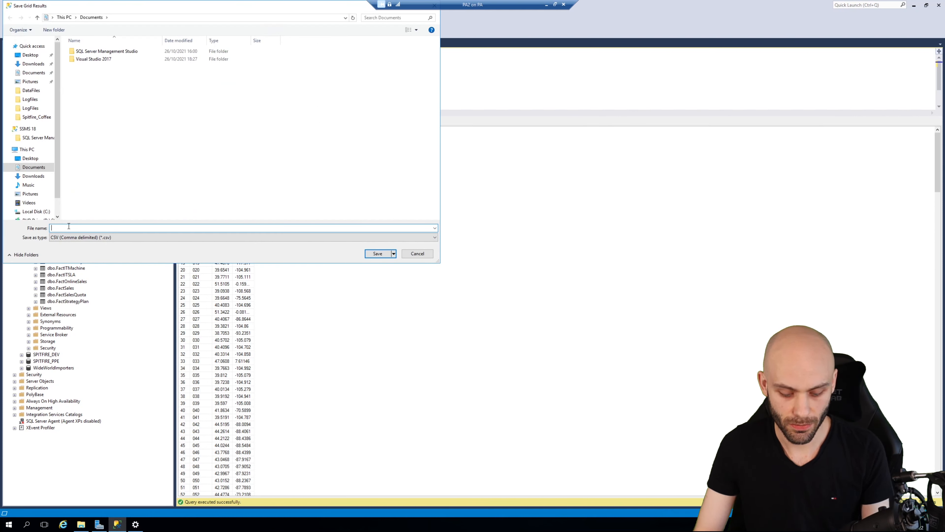
text(ContosoLatLong)
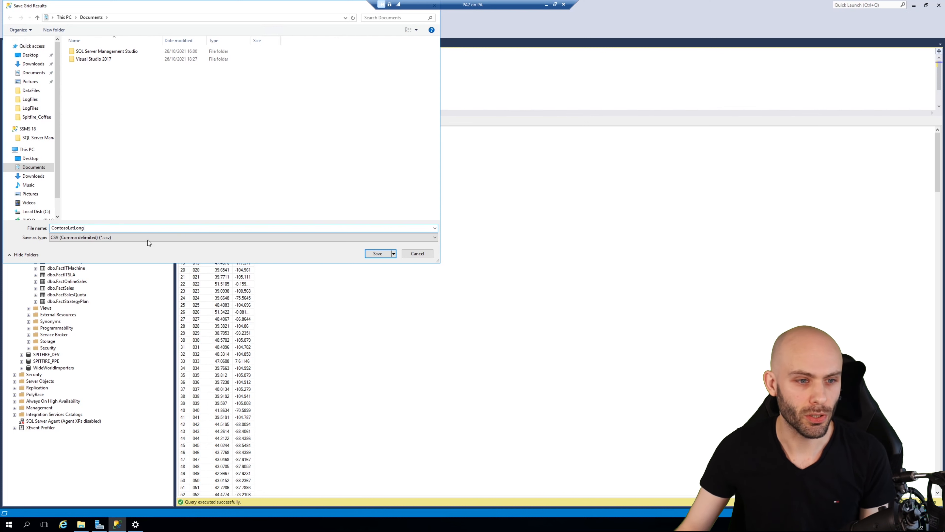
click(378, 253)
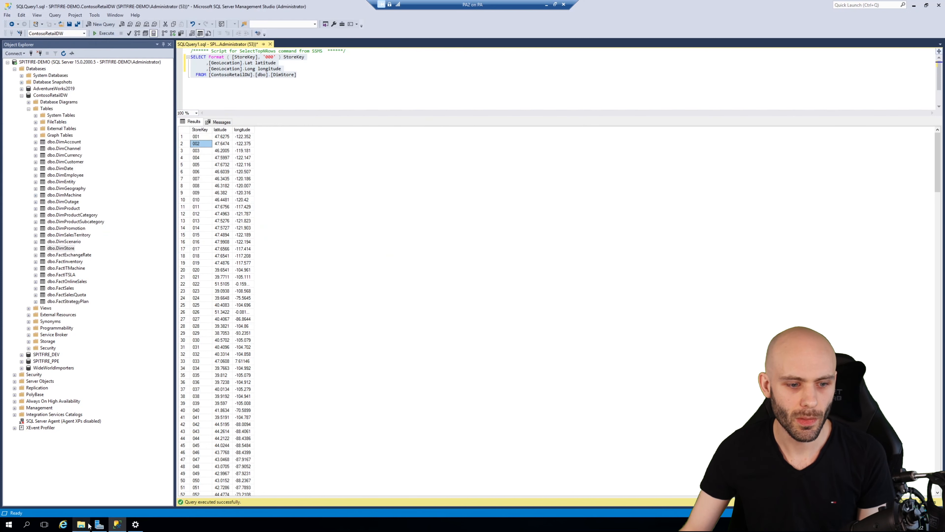
Open the exported ContosoLatLong file in Notepad, check its latitude and longitude headers, and close it.
click(81, 524)
double_click(296, 172)
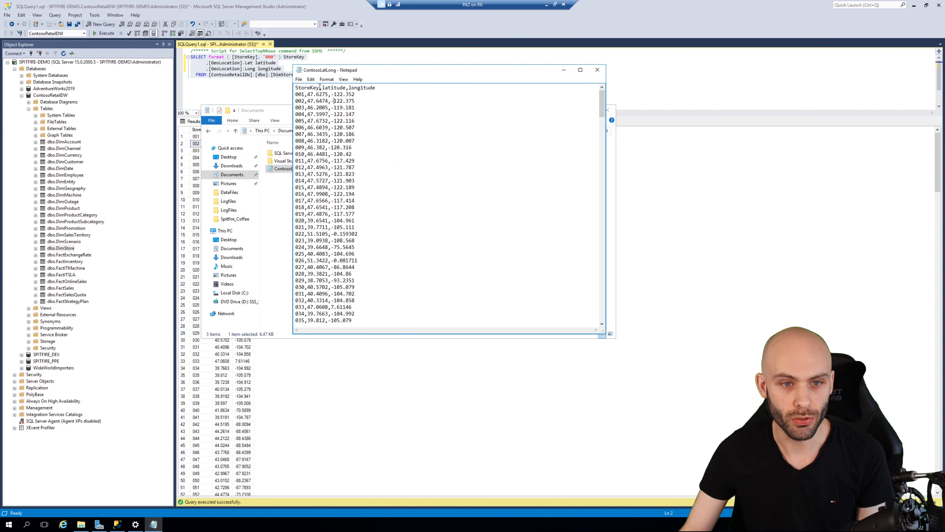
drag(323, 87, 387, 90)
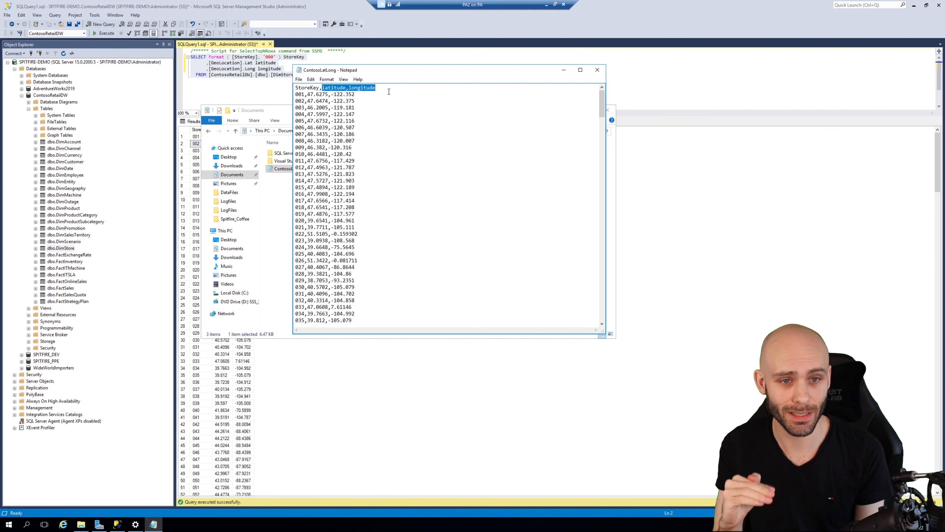
click(360, 108)
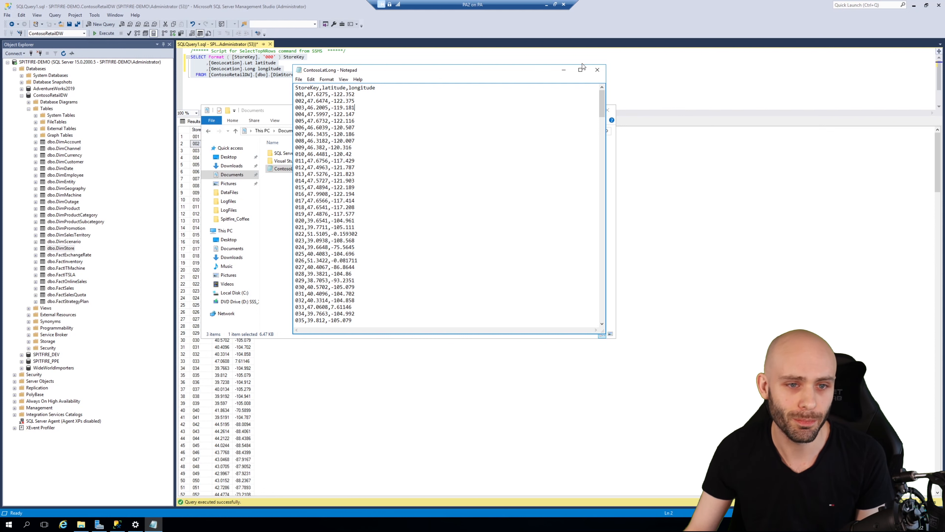
click(597, 70)
Copy the ContosoLatLong CSV from the remote desktop's Documents folder into the local Documents\MapBox folder.
click(82, 523)
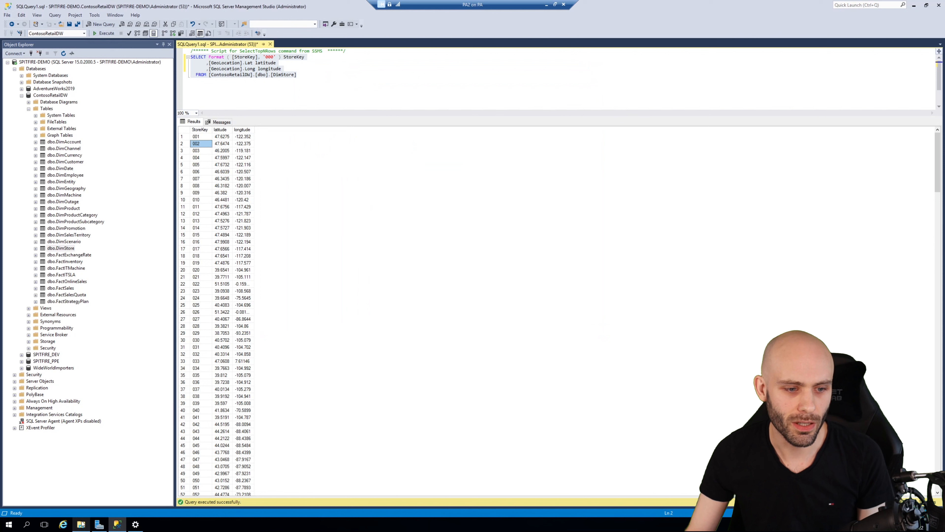
click(81, 524)
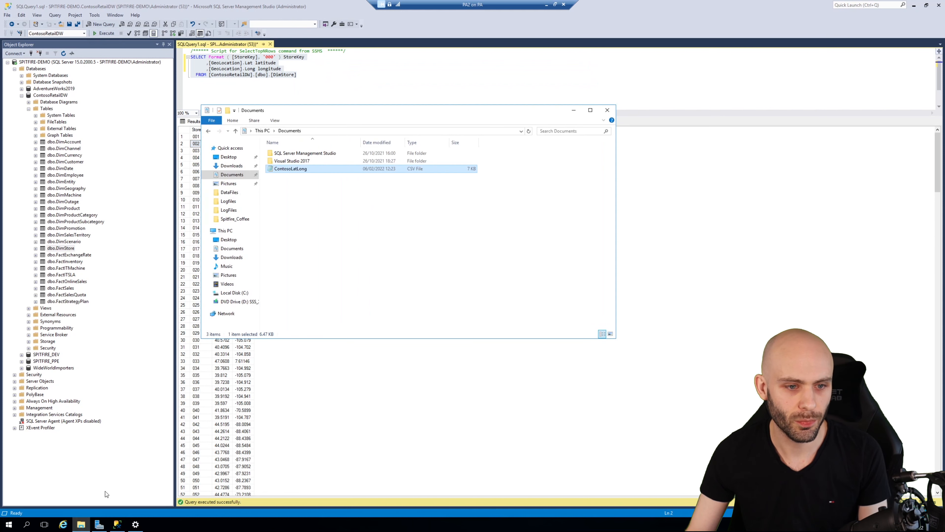
right_click(290, 171)
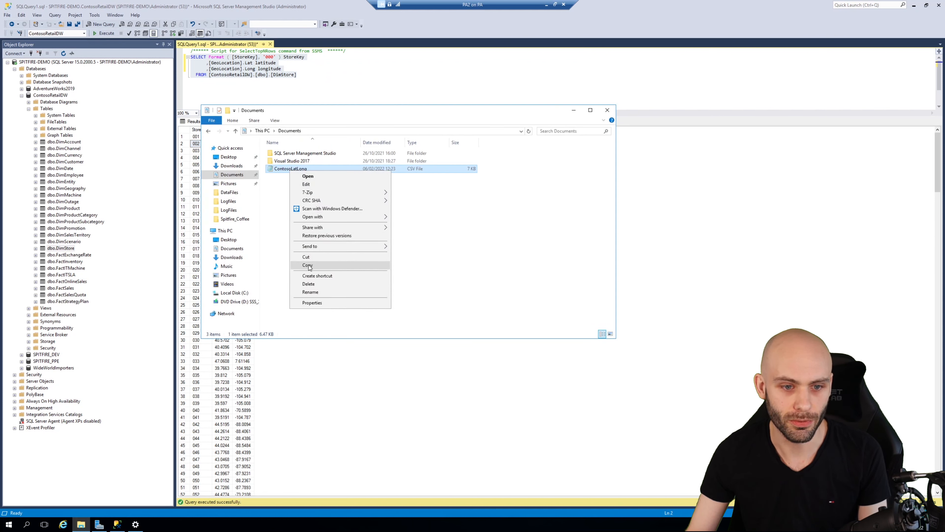
click(315, 268)
click(546, 5)
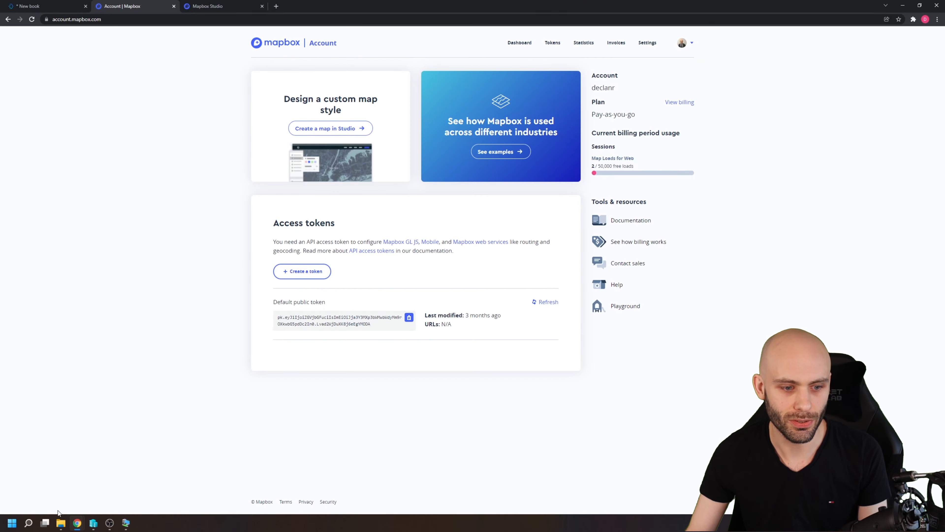
click(61, 523)
right_click(227, 266)
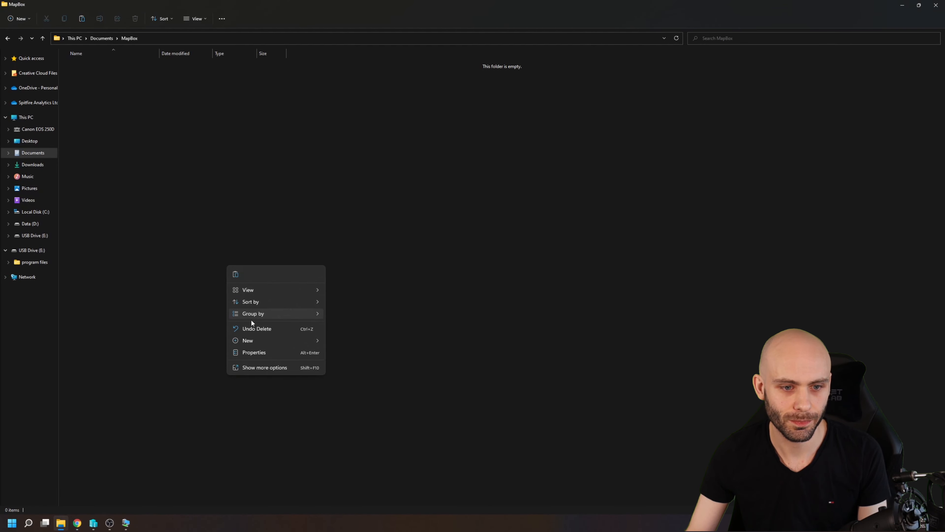
click(235, 274)
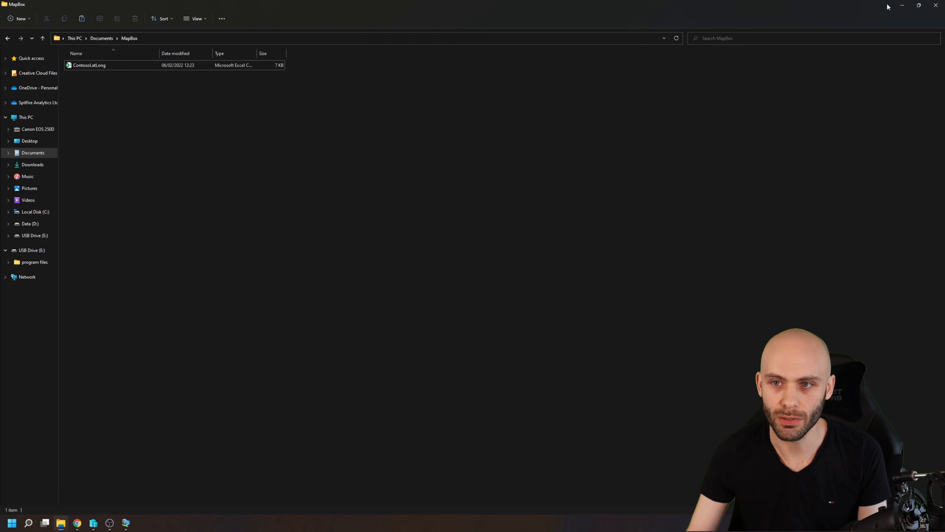
click(902, 5)
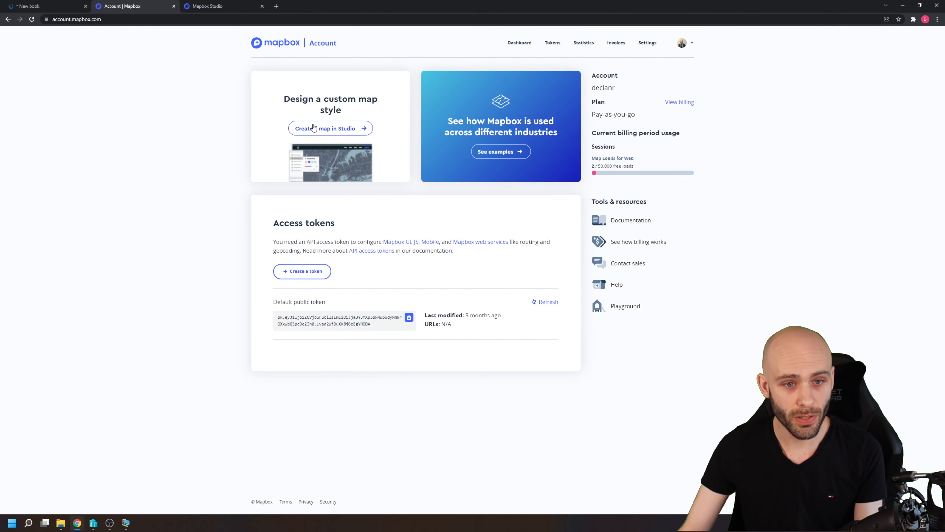
In Mapbox Studio, create a new dataset named ContosoLatLong by uploading the ContosoLatLong CSV from the Documents\MapBox folder.
click(327, 128)
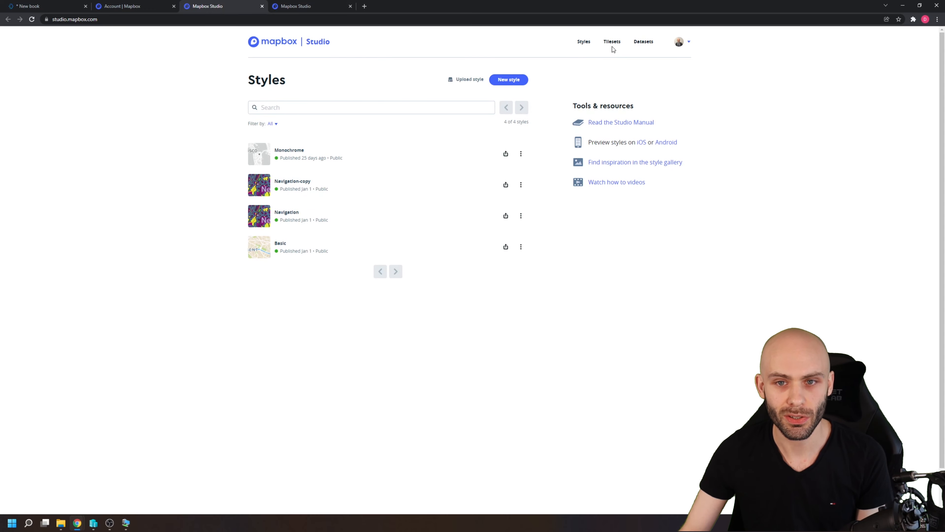
click(644, 42)
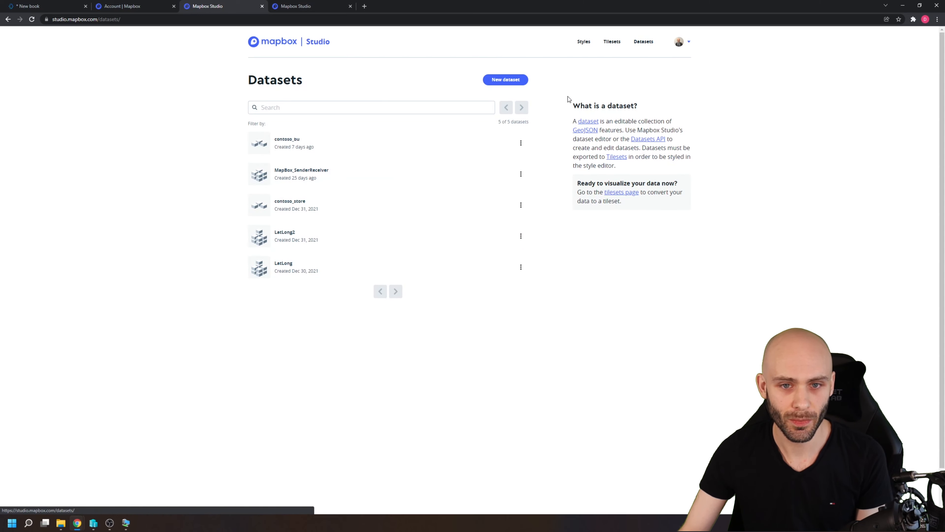
click(496, 81)
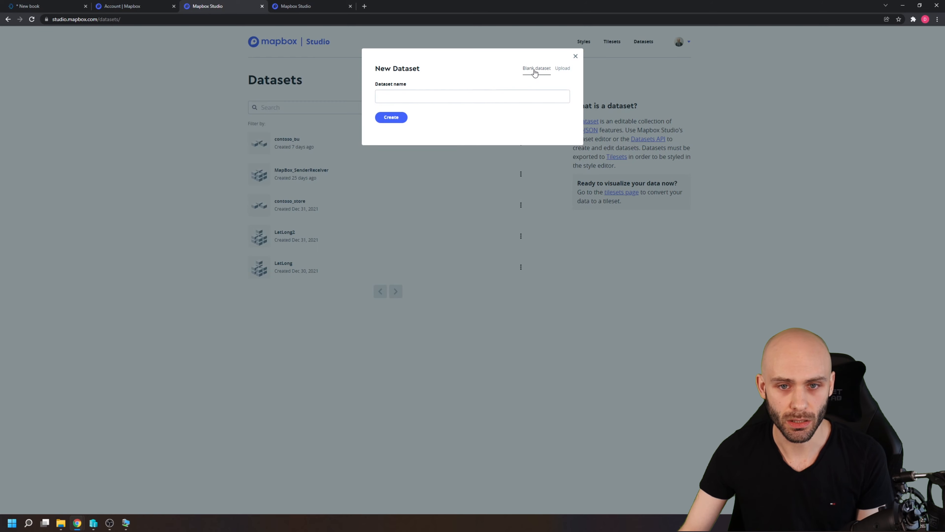
click(561, 70)
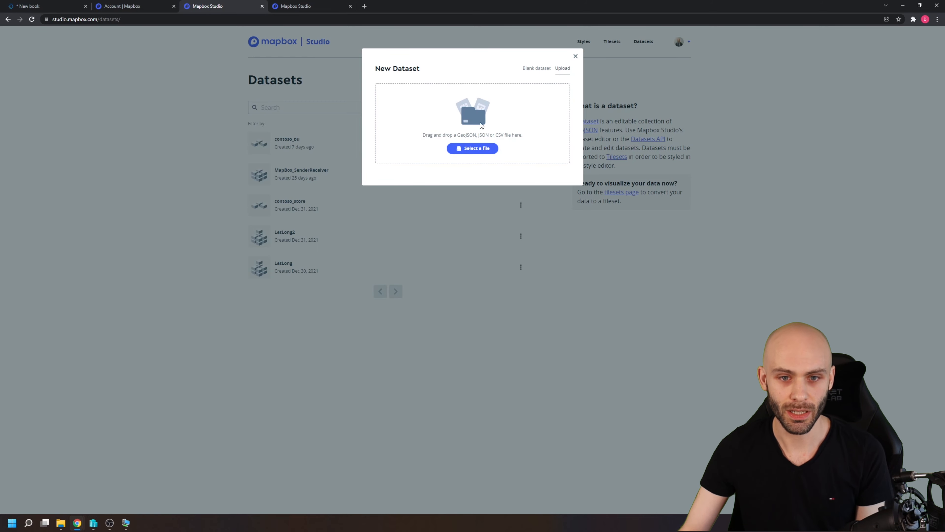
click(467, 149)
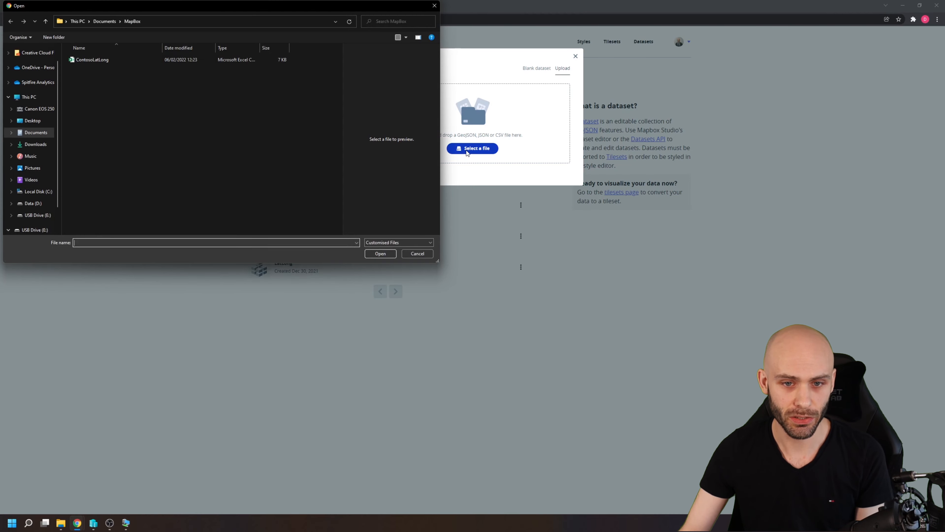
click(87, 60)
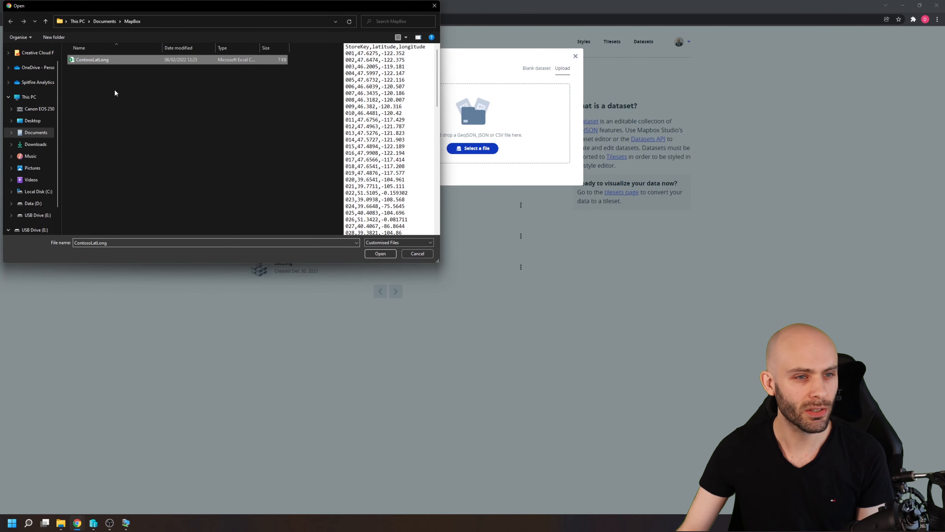
click(380, 254)
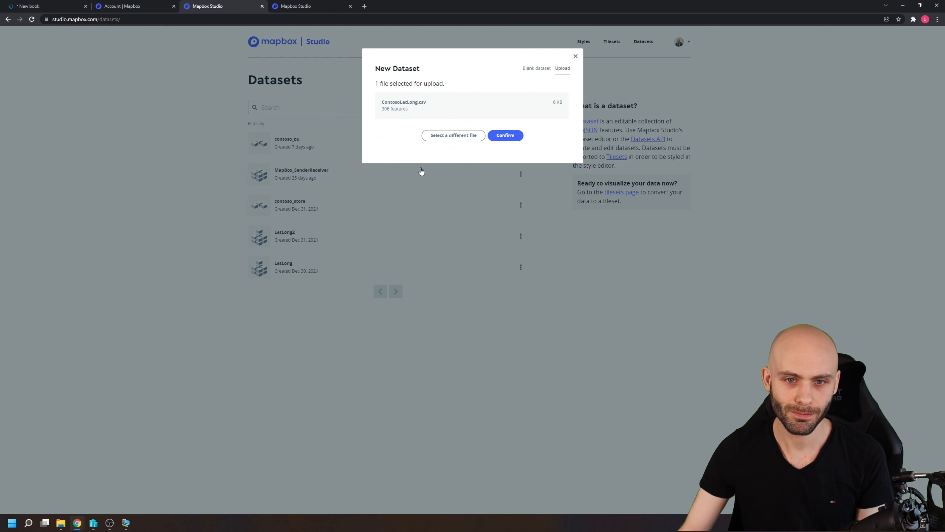
click(509, 137)
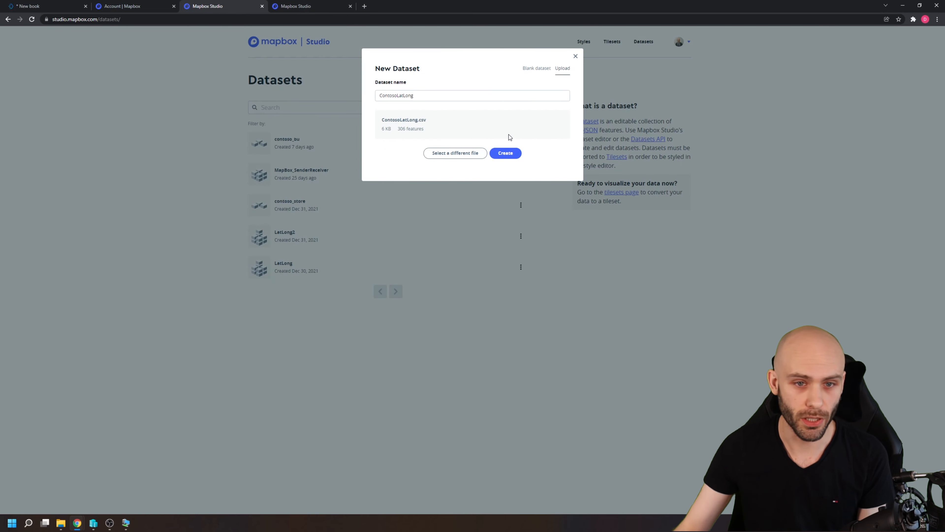
click(505, 154)
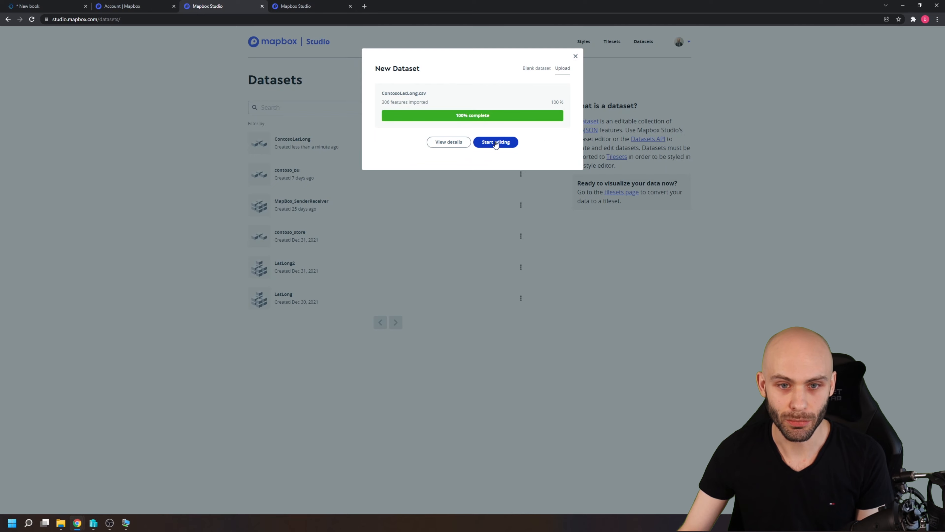
click(575, 57)
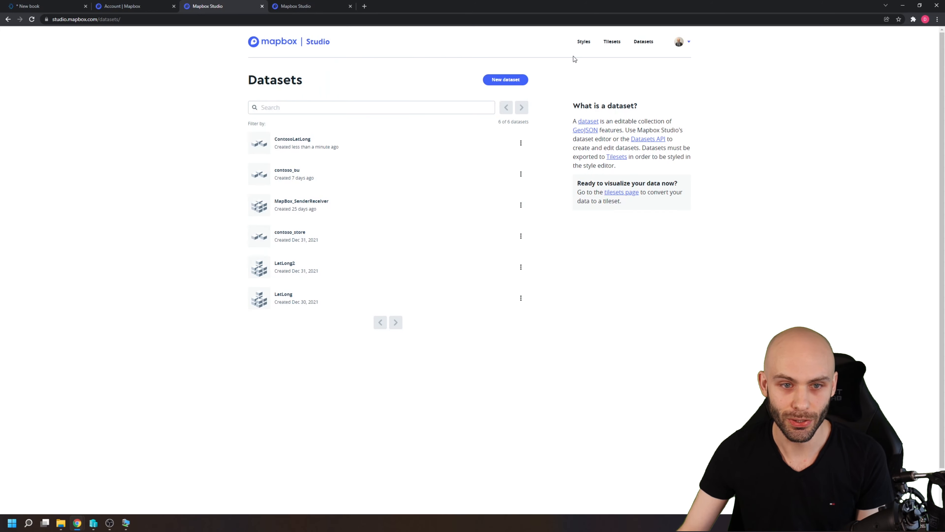
Open the existing MapBox_SenderReceiver dataset, view its points on the world map, and close it.
click(292, 203)
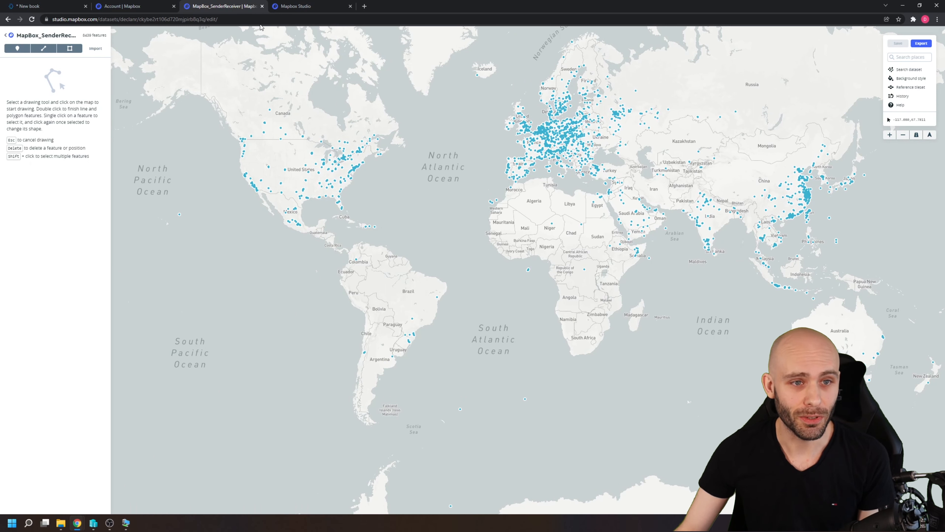
click(262, 6)
click(231, 7)
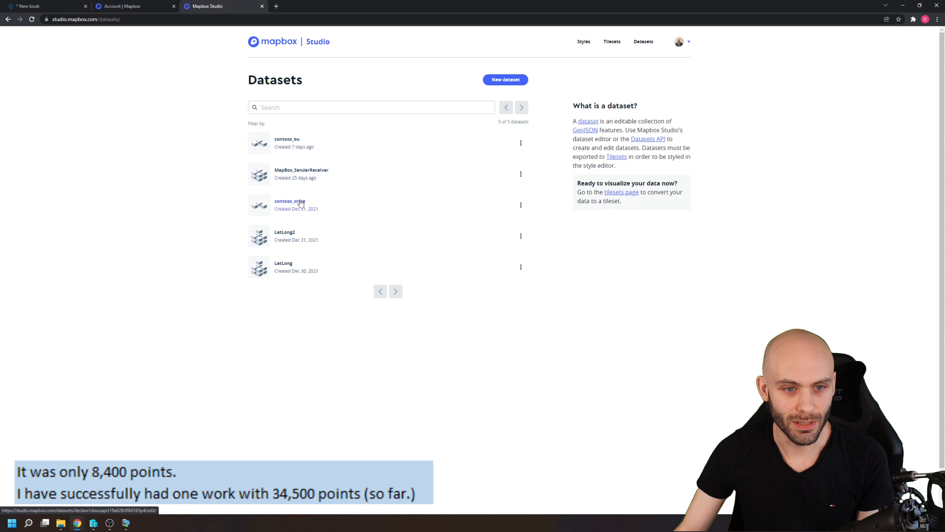
Refresh the datasets list, open the ContosoLatLong dataset, and inspect the StoreKey property of points in the United States and United Kingdom.
click(31, 19)
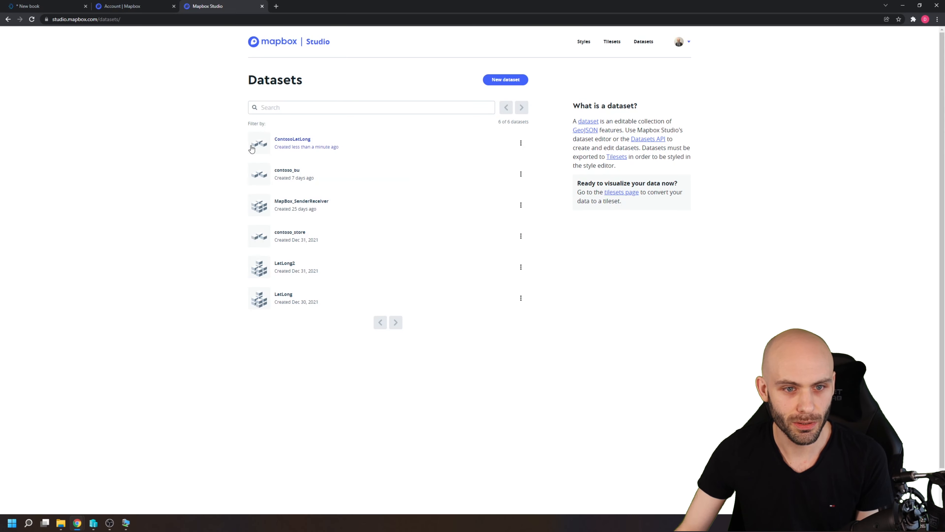
click(303, 140)
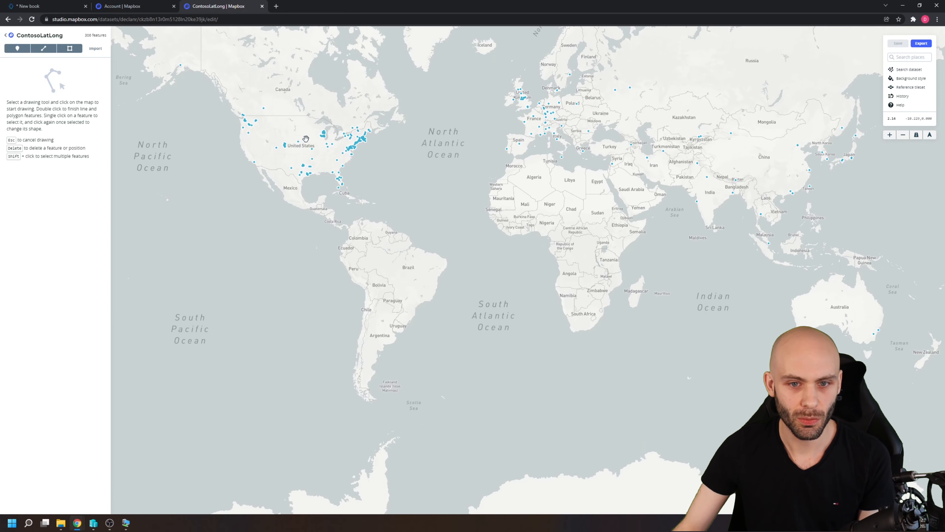
click(411, 140)
scroll(393, 197, up, 3)
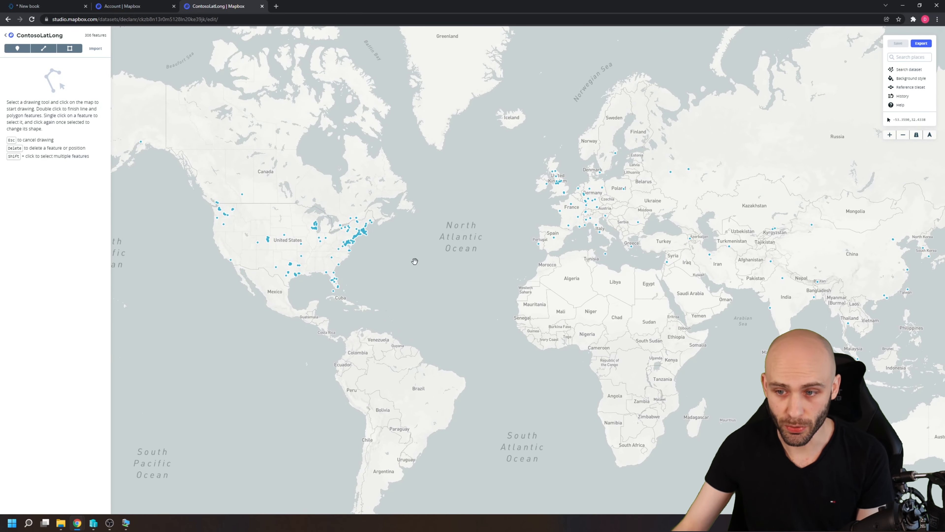
click(350, 242)
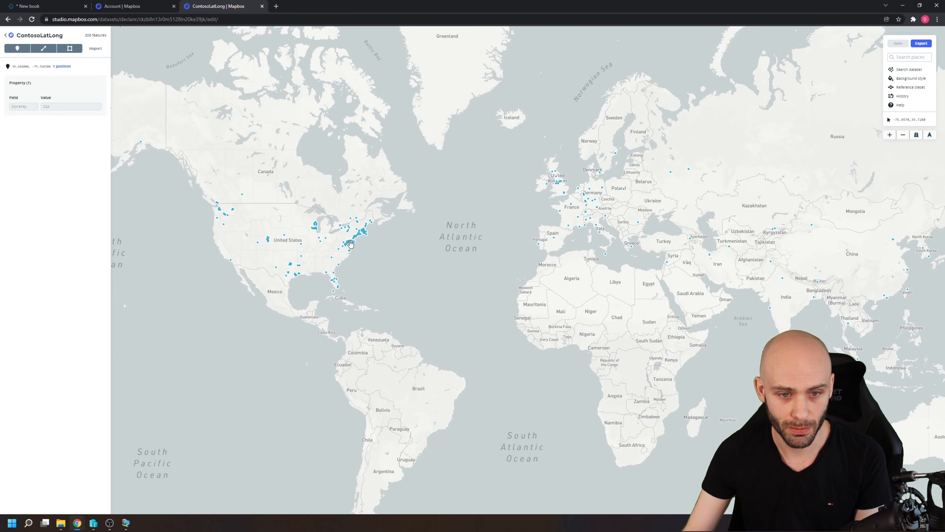
scroll(581, 184, up, 10)
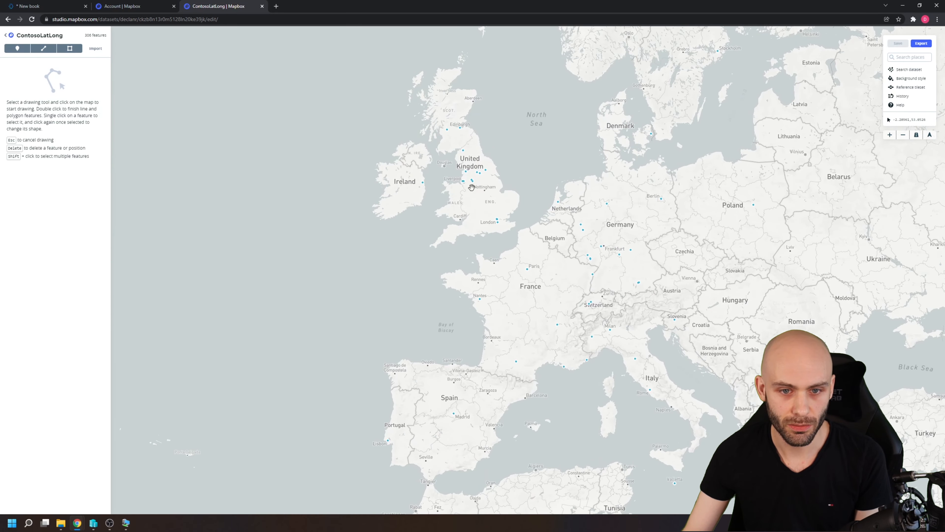
click(466, 172)
scroll(465, 175, up, 3)
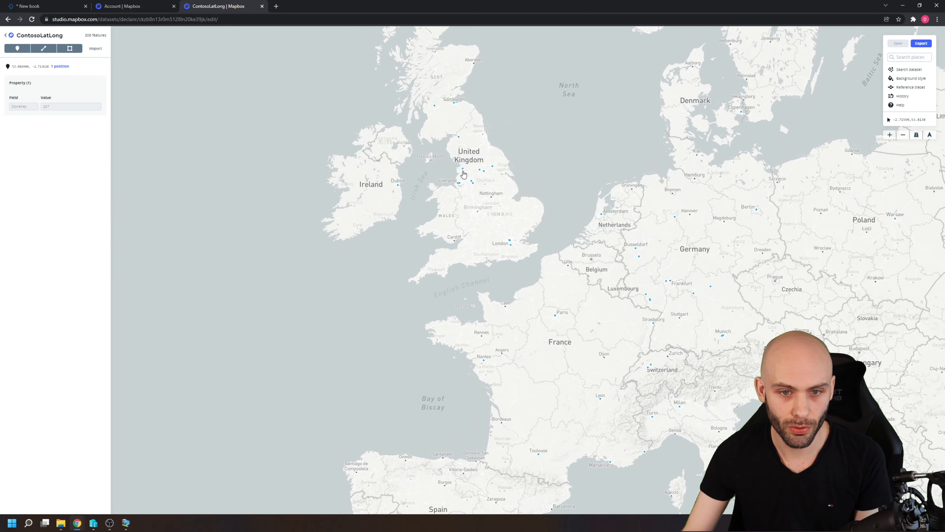
click(463, 171)
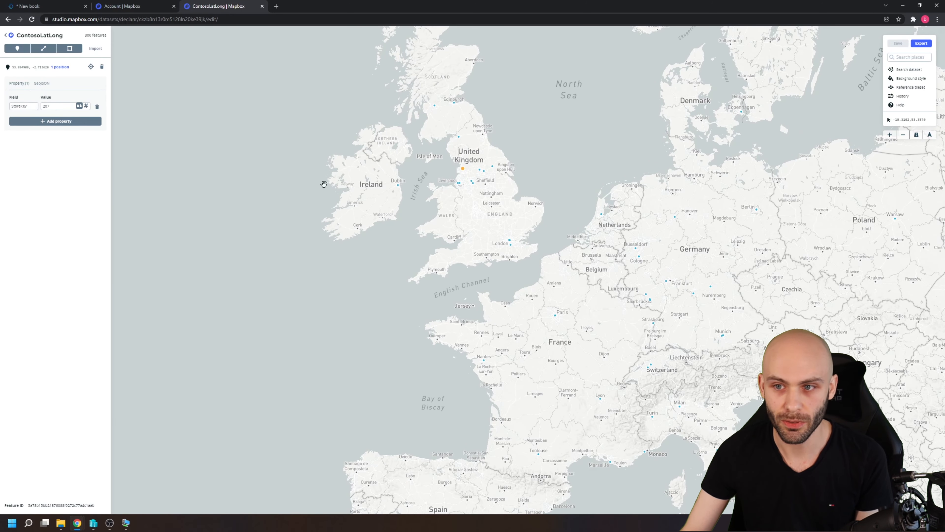
click(332, 178)
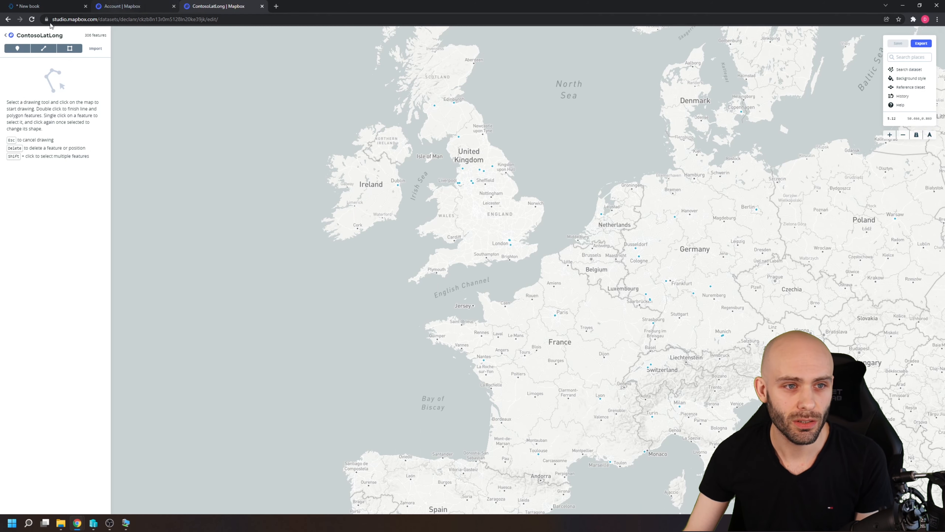
Return to the datasets list and export the ContosoLatLong dataset to a new tileset named ContosoLatLong.
click(7, 19)
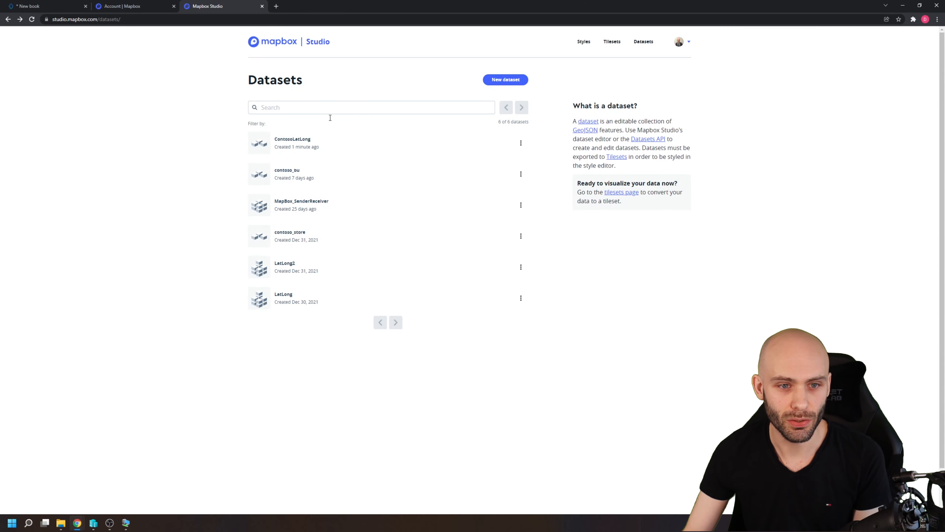
click(520, 144)
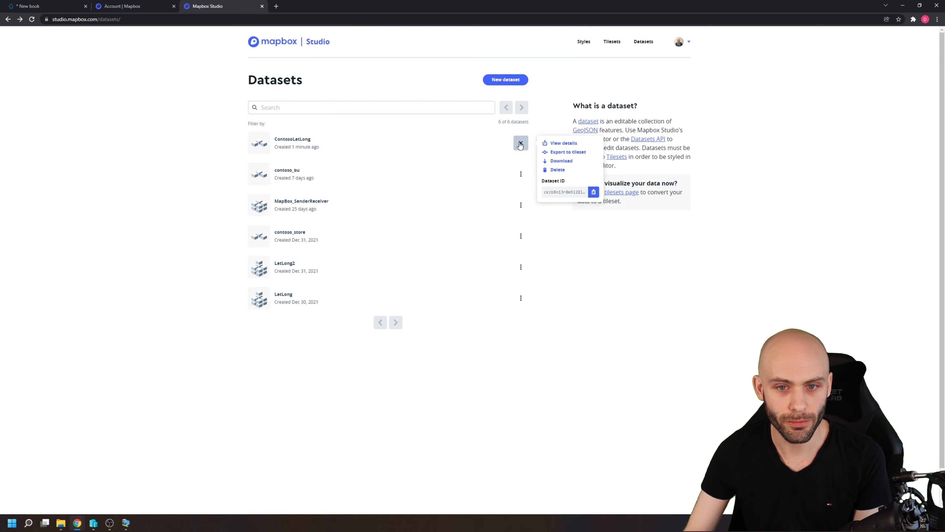
click(569, 152)
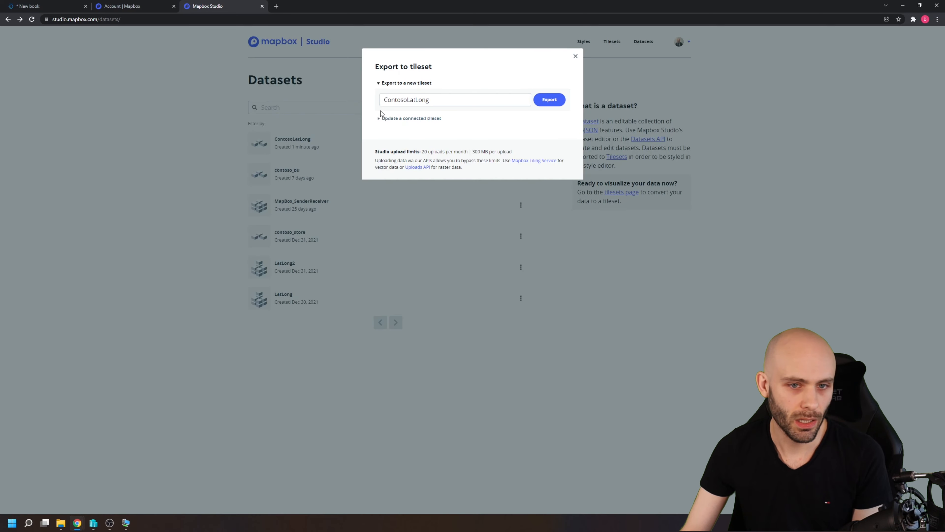
drag(455, 100, 389, 104)
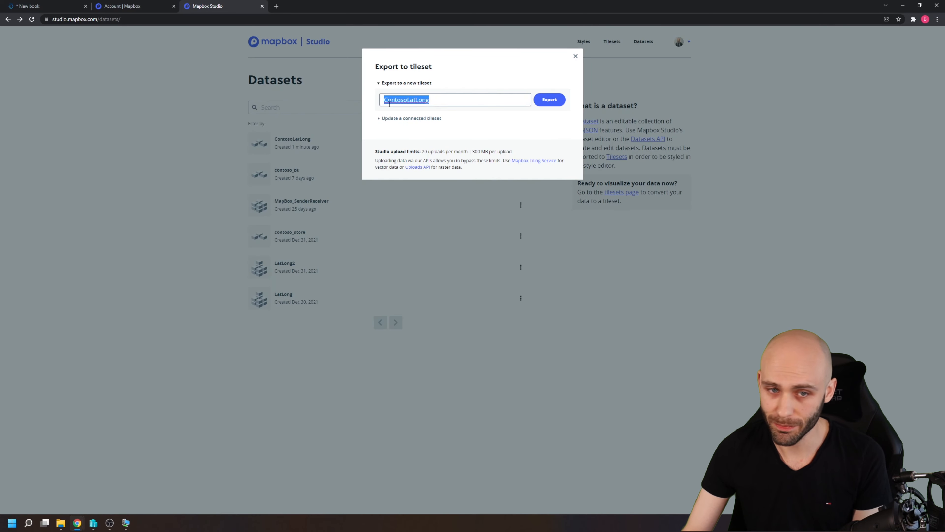
click(462, 101)
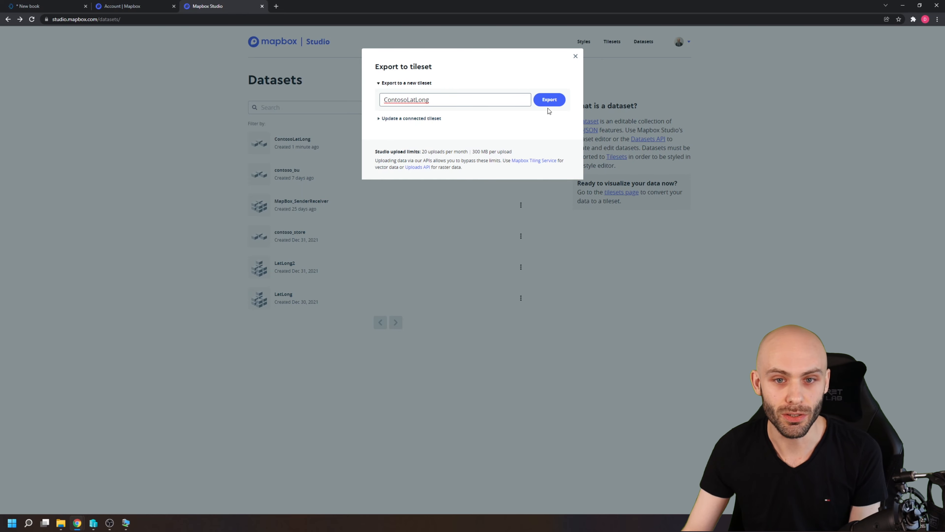
drag(440, 100, 349, 101)
click(458, 102)
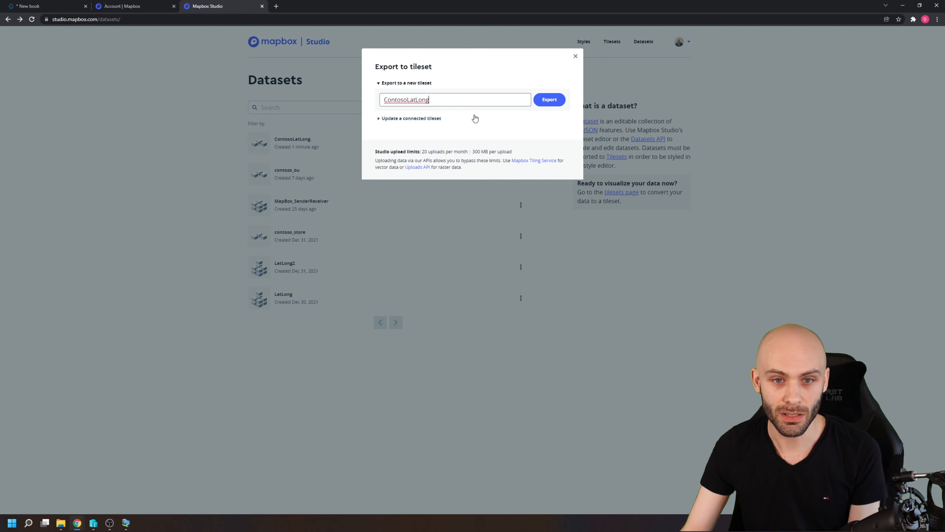
click(548, 99)
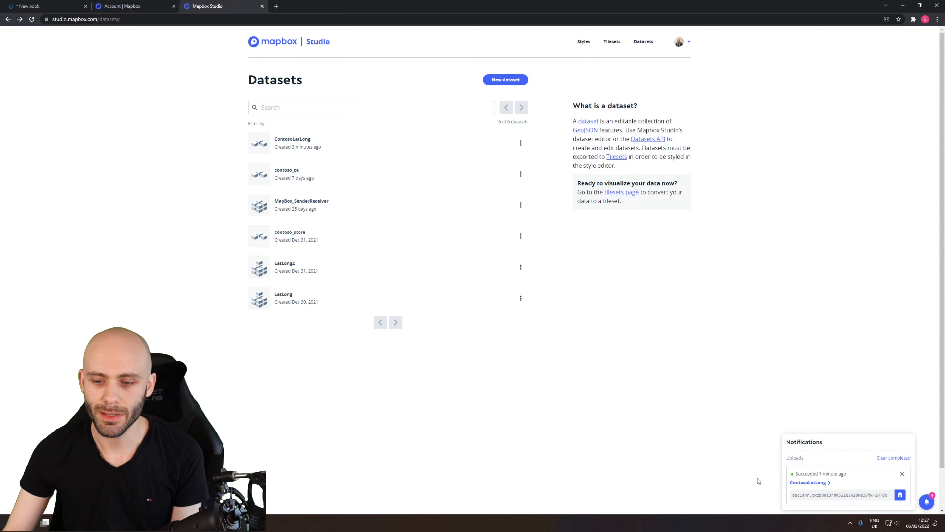
Open the exported ContosoLatLong tileset and change its visibility to public, confirming with the account password.
click(809, 483)
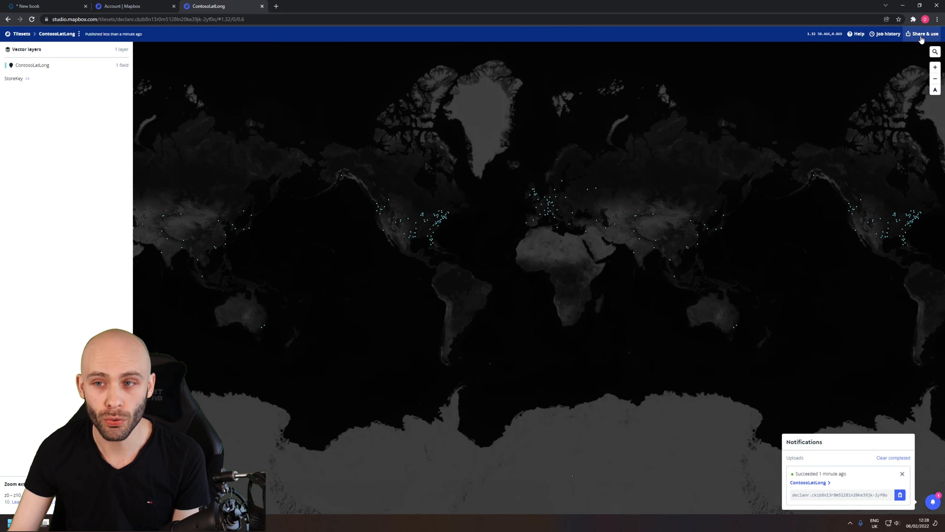
click(922, 34)
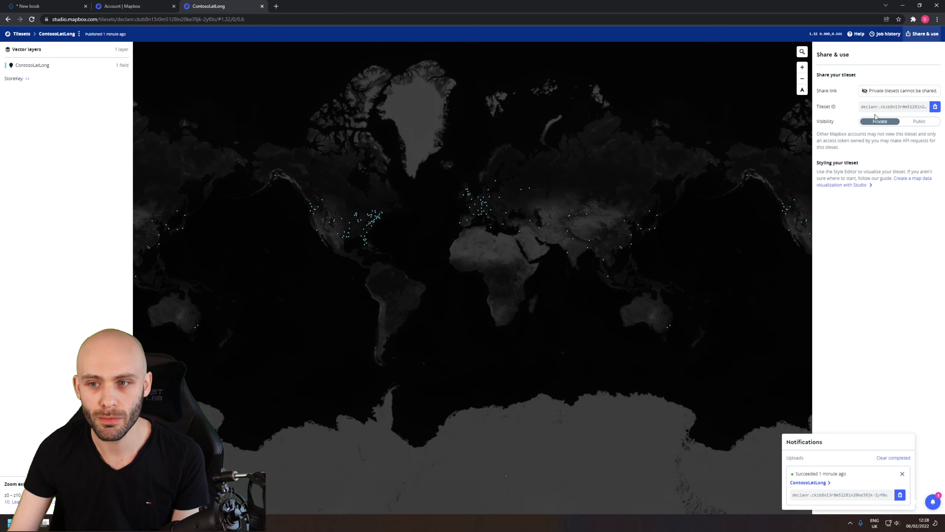
click(918, 122)
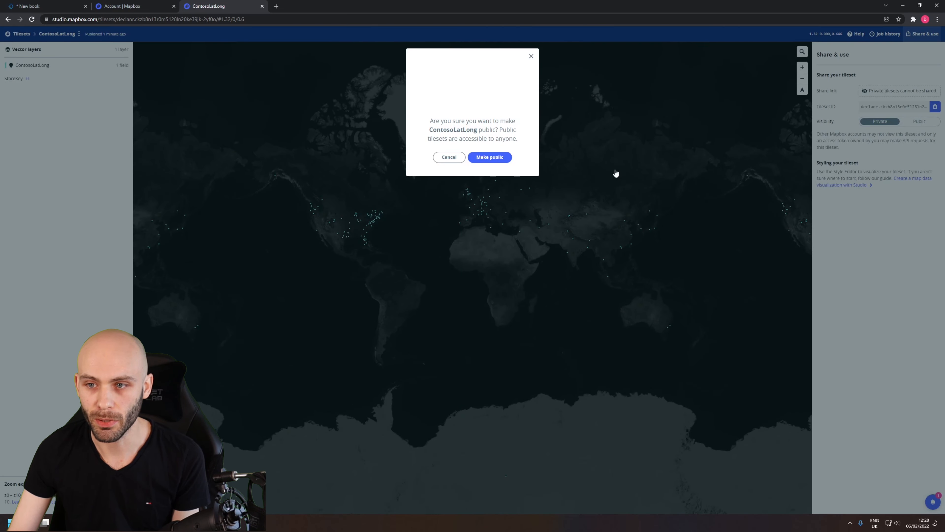
click(492, 158)
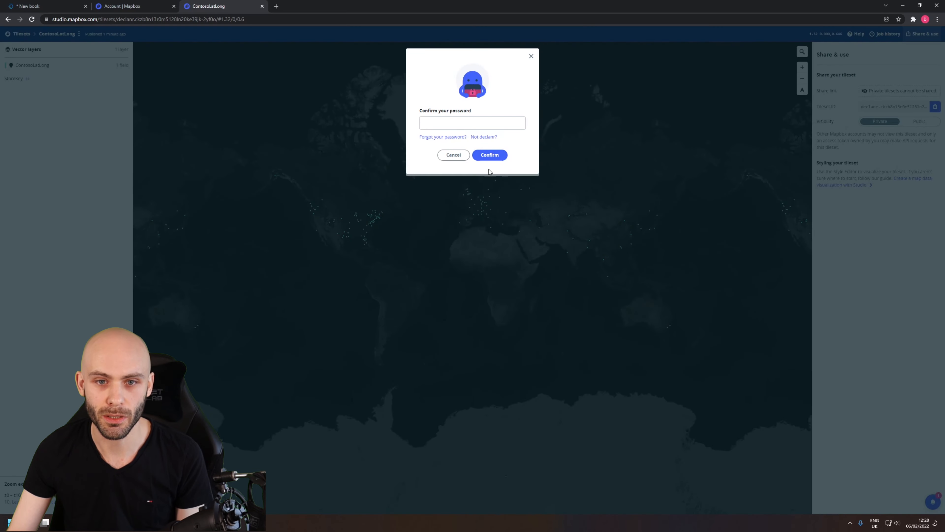
click(457, 126)
text(•)
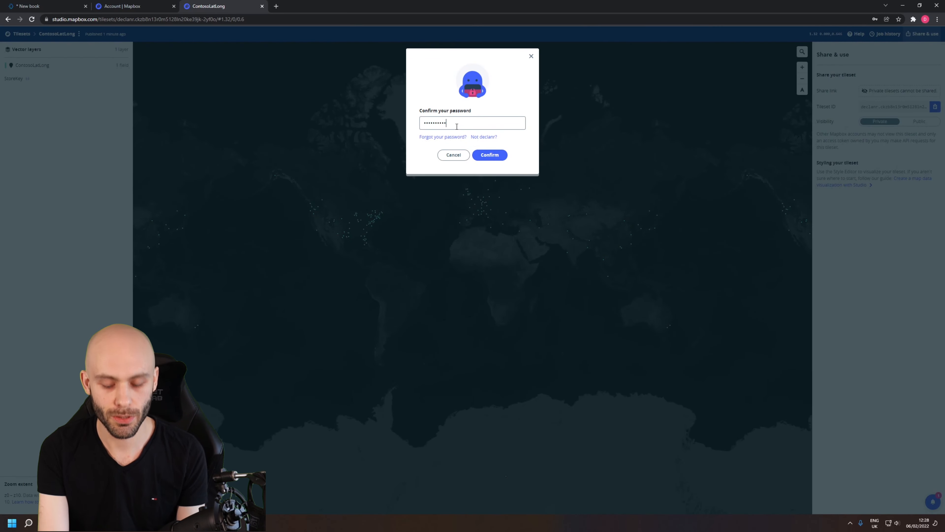
text(•••••••••)
key(Return)
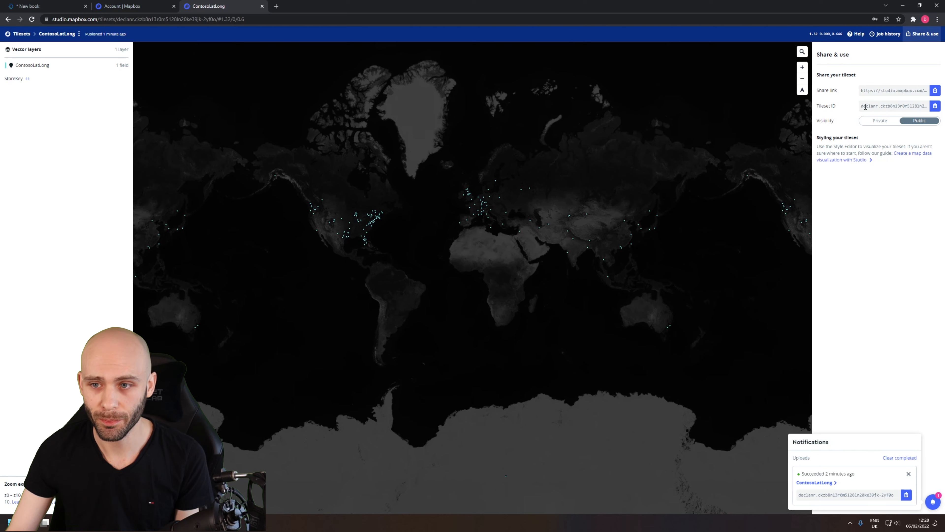
Copy the tileset ID of the ContosoLatLong tileset.
click(862, 107)
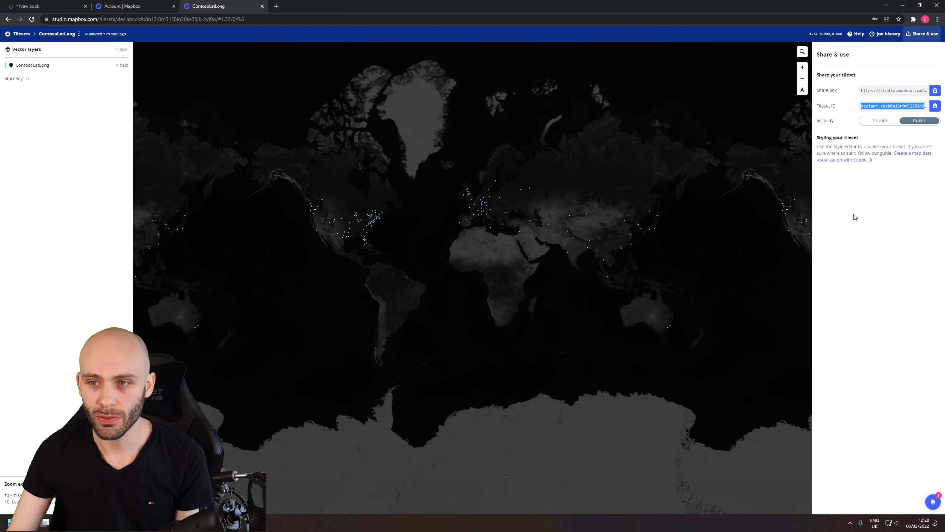
click(935, 106)
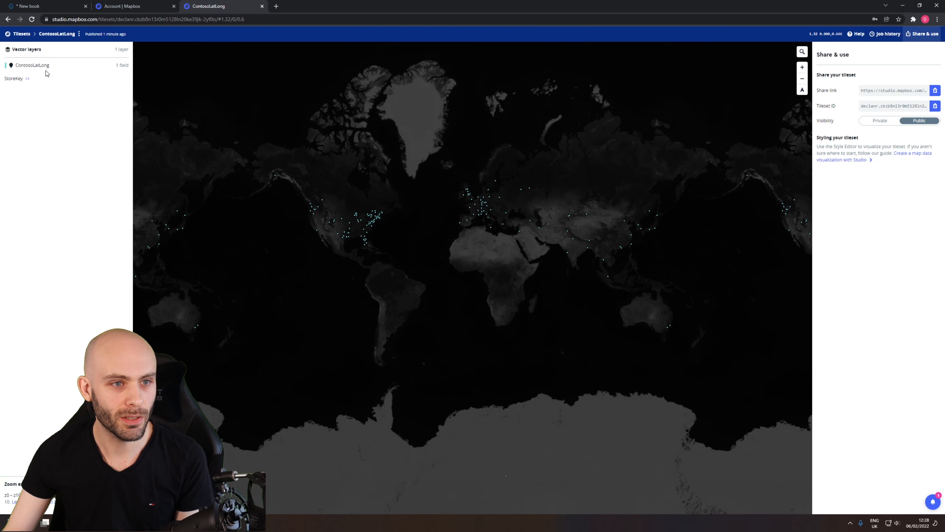
Switch to the Planning Analytics Workspace book and restrict the Store rows of the exploration to the lowest-level stores.
click(40, 7)
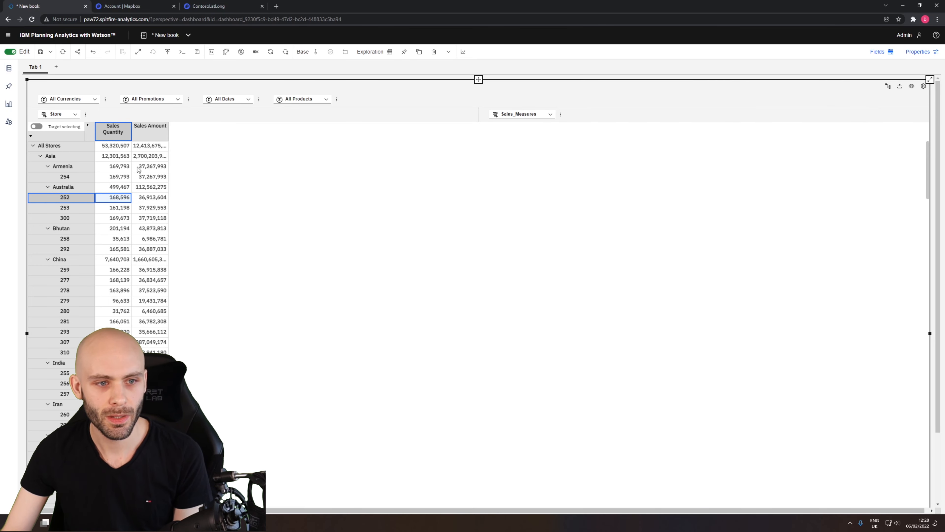
click(120, 178)
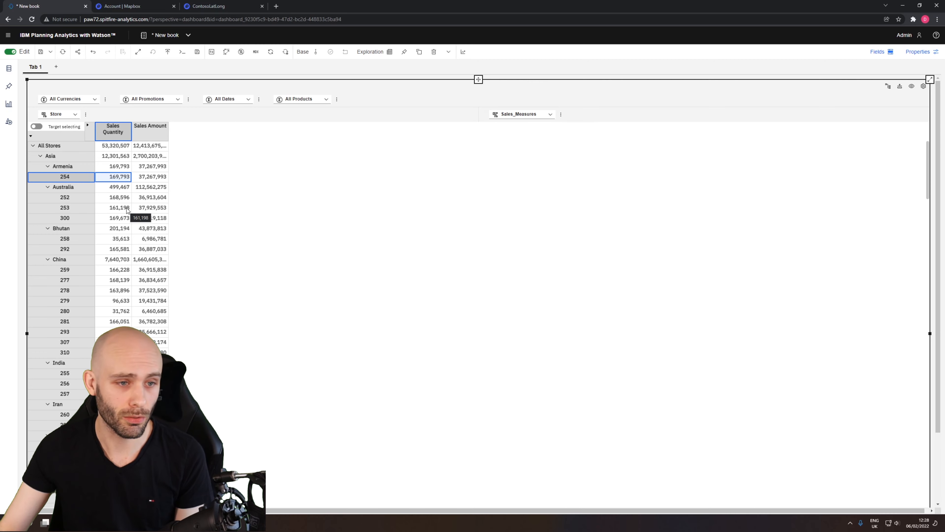
click(74, 207)
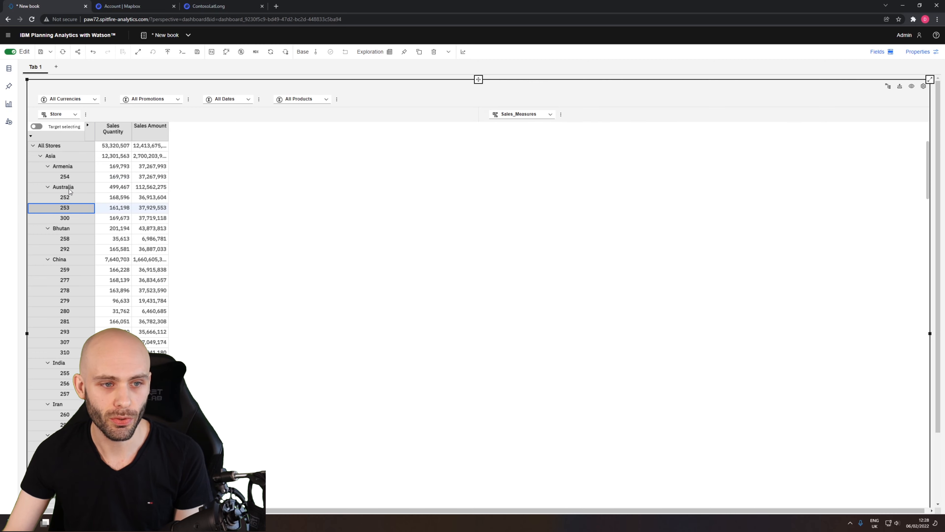
click(69, 191)
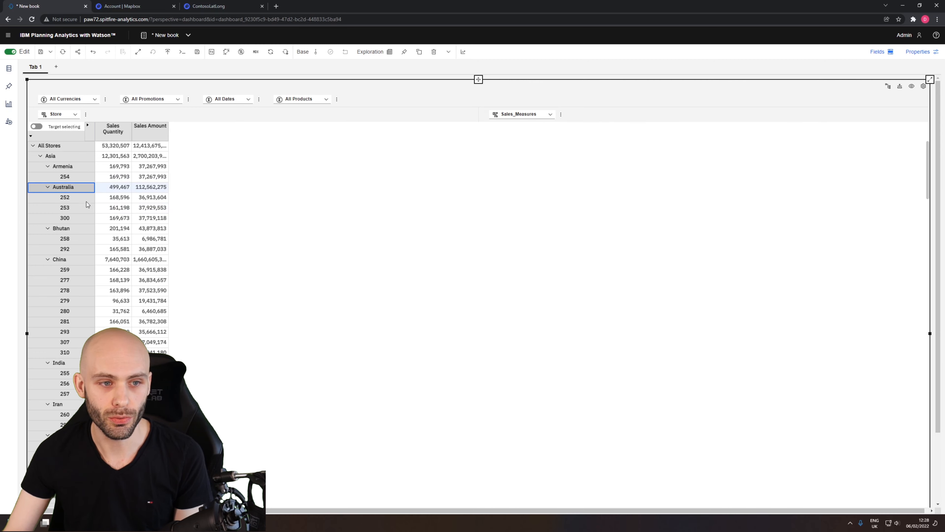
click(75, 114)
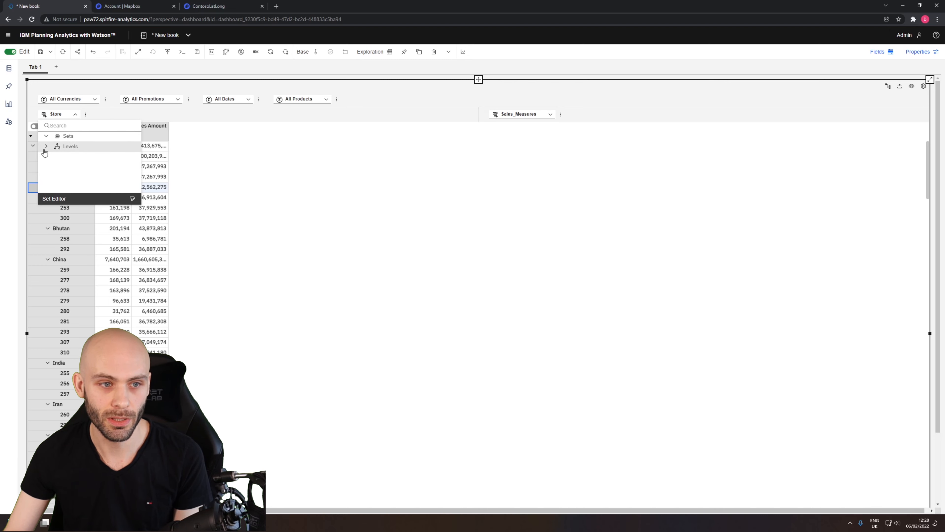
click(46, 147)
click(76, 179)
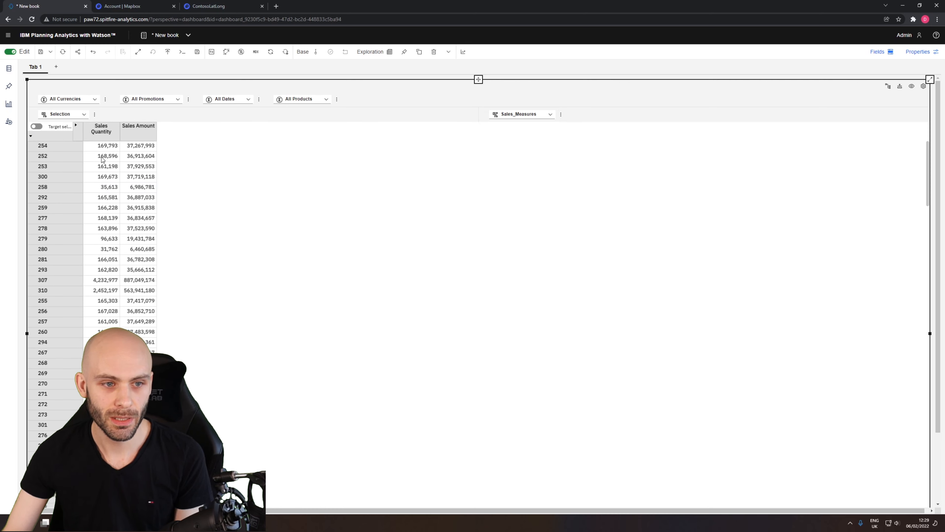
Change the store sales exploration to a Map visualization.
click(114, 159)
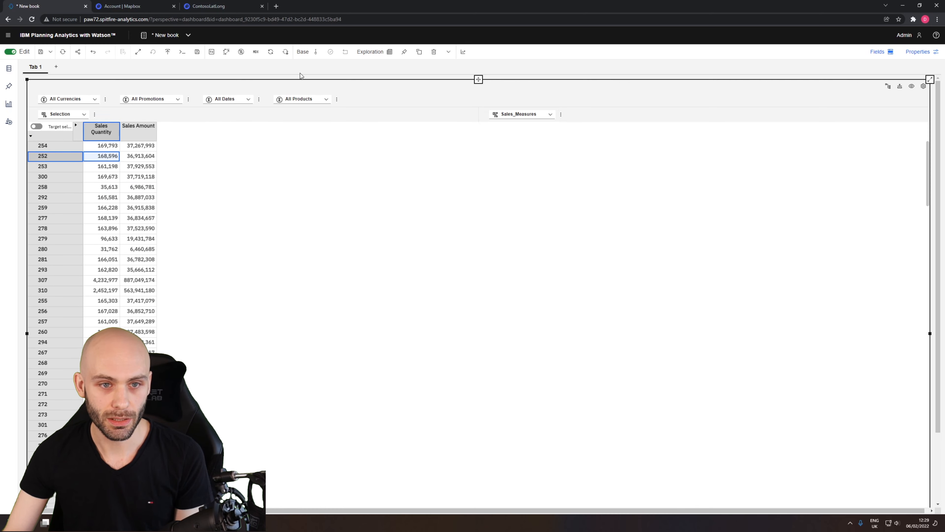
click(368, 53)
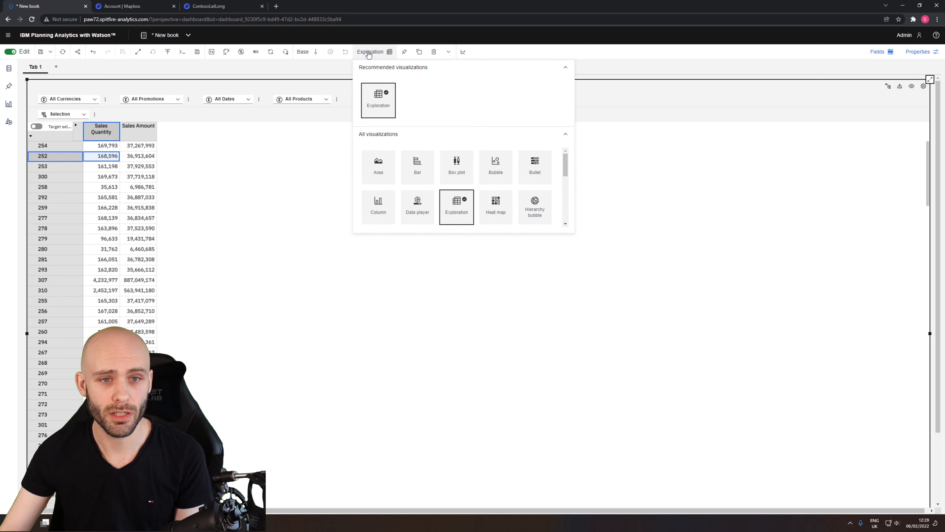
scroll(517, 201, down, 2)
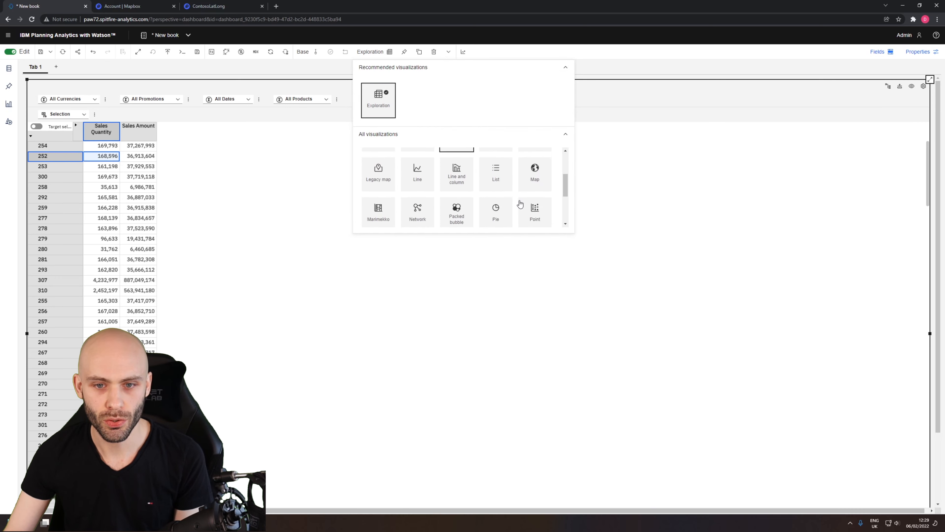
click(535, 169)
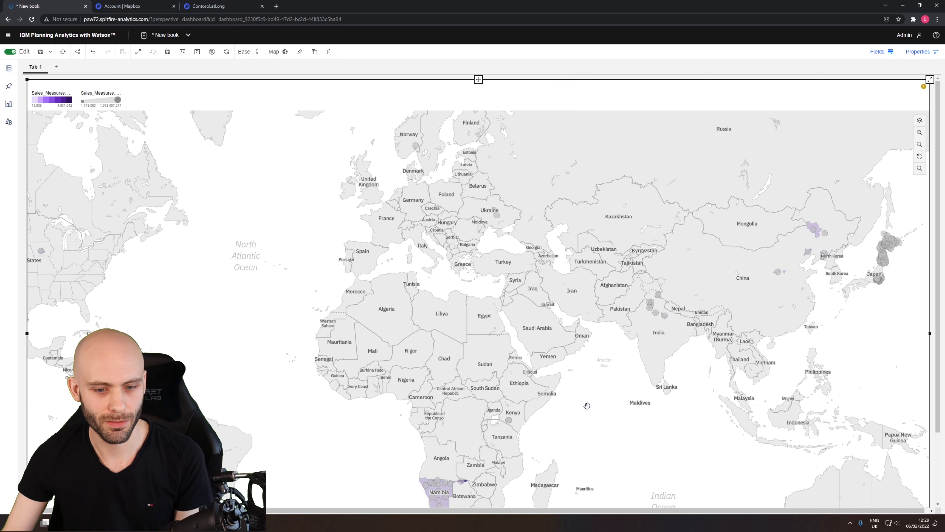
Examine the plotted stores on the map around Namibia and inspect the data of the point in its southern region.
drag(592, 398, 580, 320)
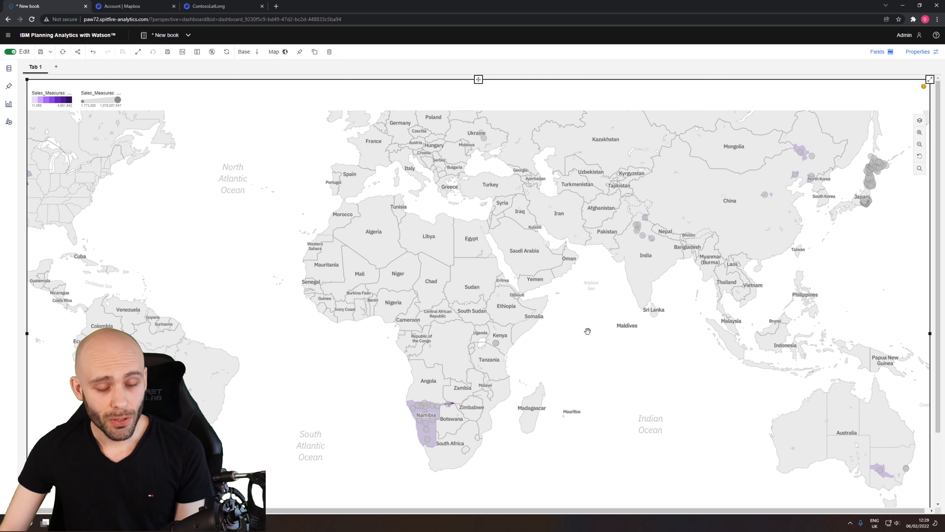
scroll(565, 366, up, 3)
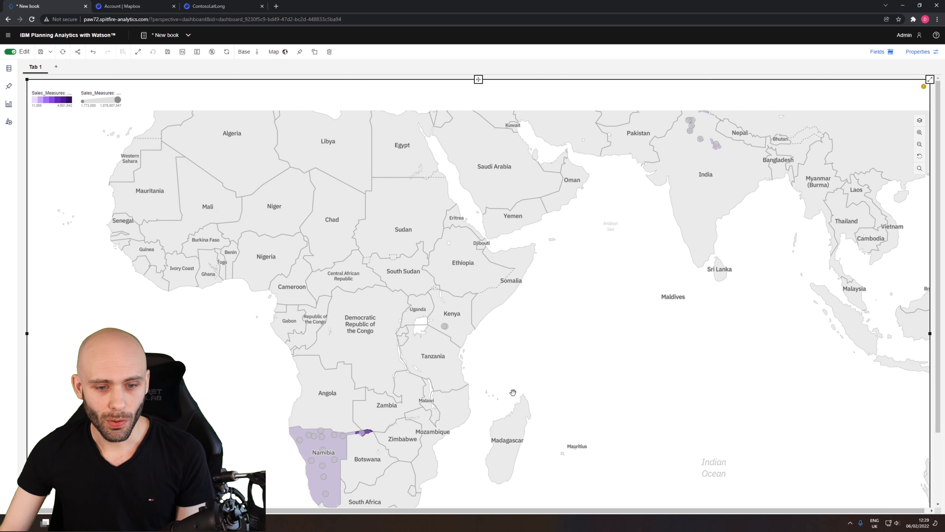
drag(331, 408, 359, 339)
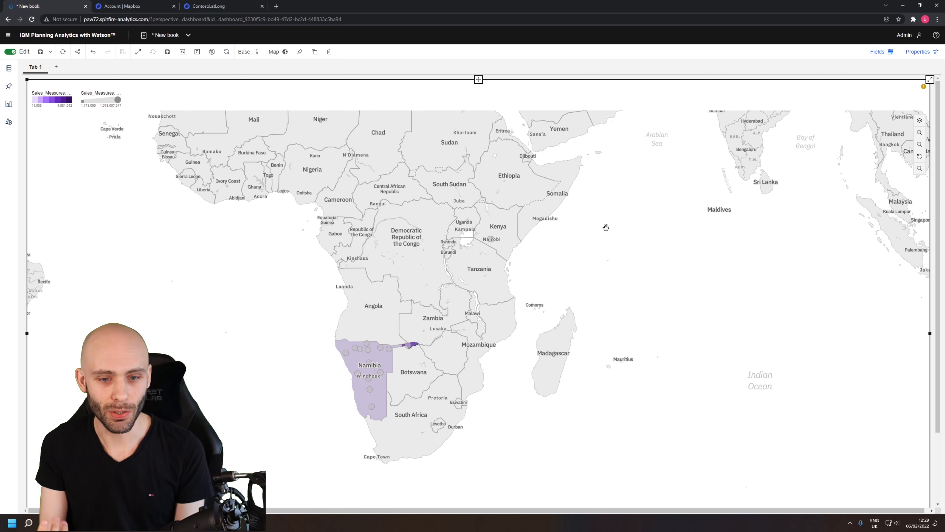
scroll(407, 400, up, 1)
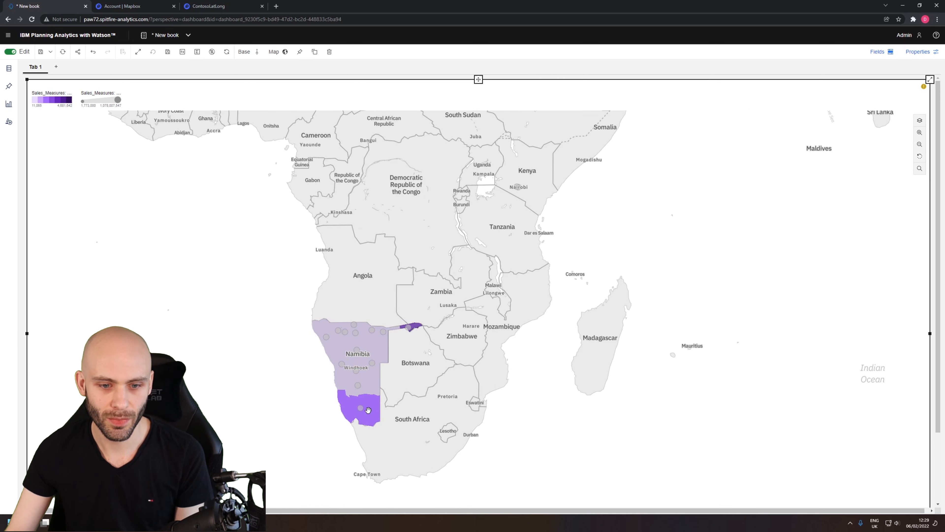
mouse_move(360, 410)
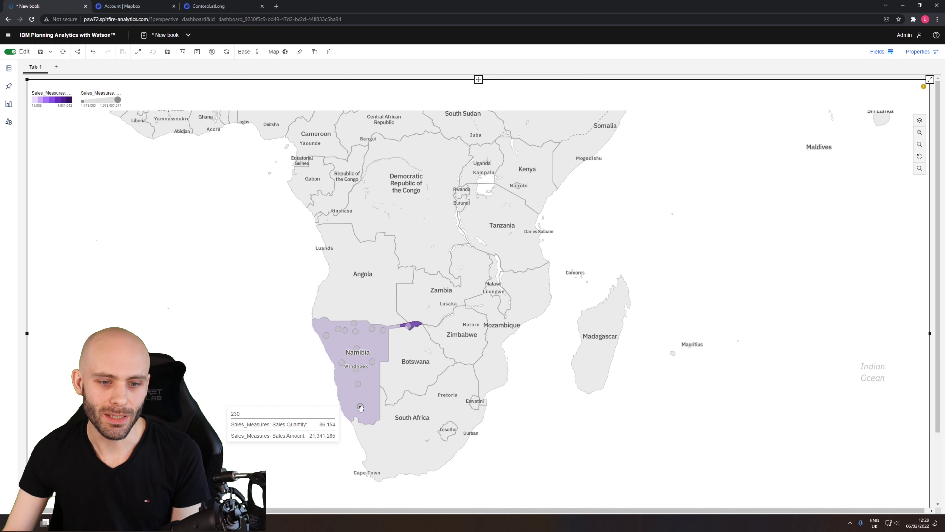
scroll(358, 408, down, 1)
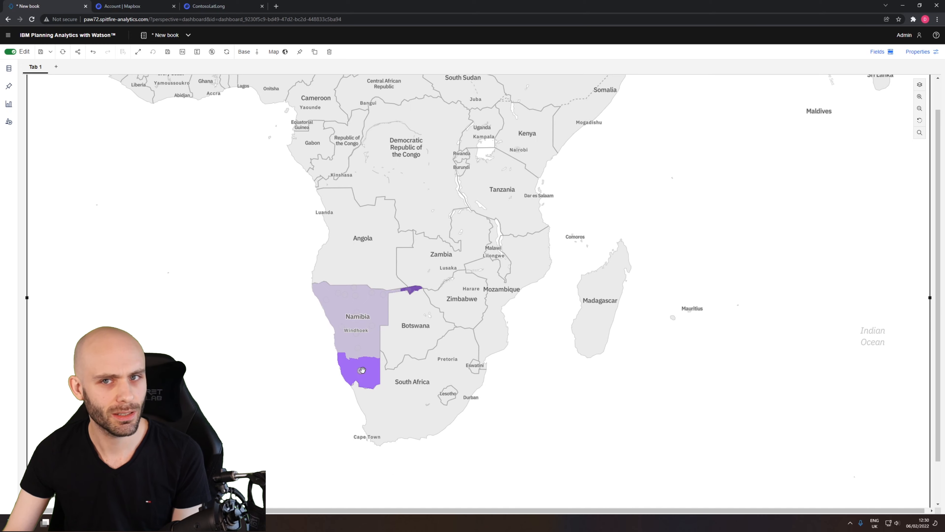
mouse_move(361, 371)
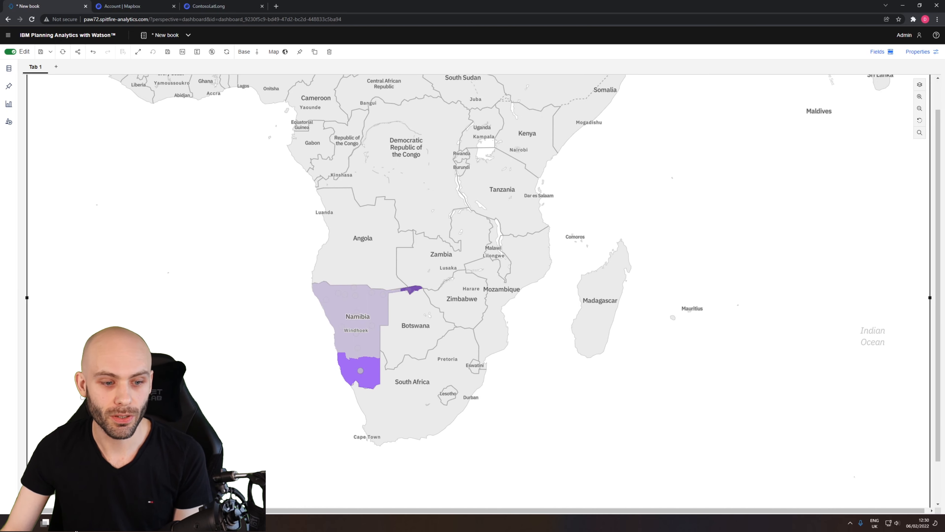
Switch to the IBM documentation and read the Map topic on recognized geographic entities.
click(81, 523)
click(15, 484)
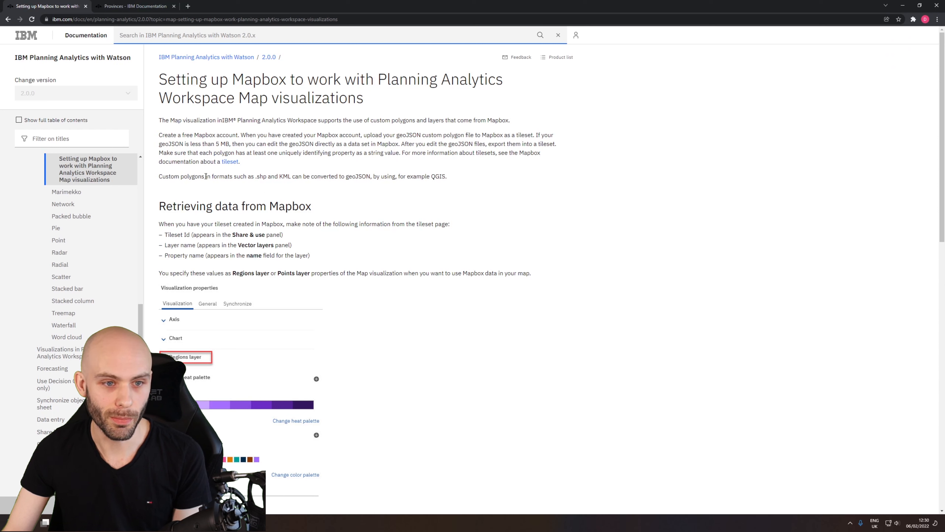
scroll(140, 327, up, 2)
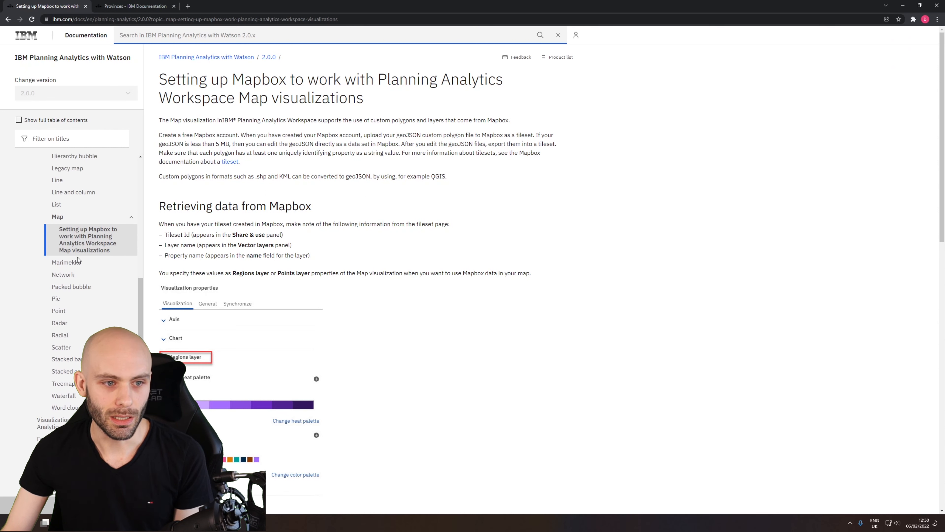
click(59, 216)
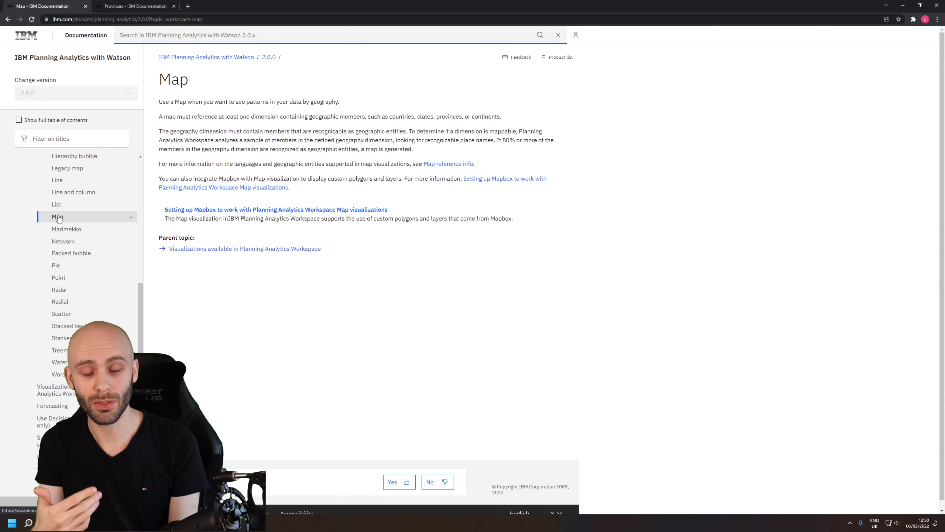
drag(174, 164, 362, 164)
click(345, 164)
click(380, 170)
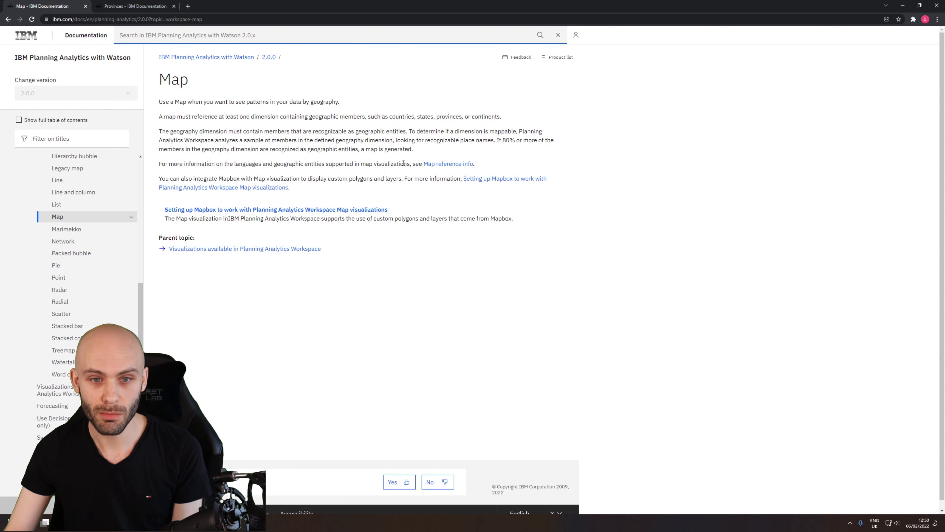
Open the map reference info and go to the supported values for countries.
click(443, 164)
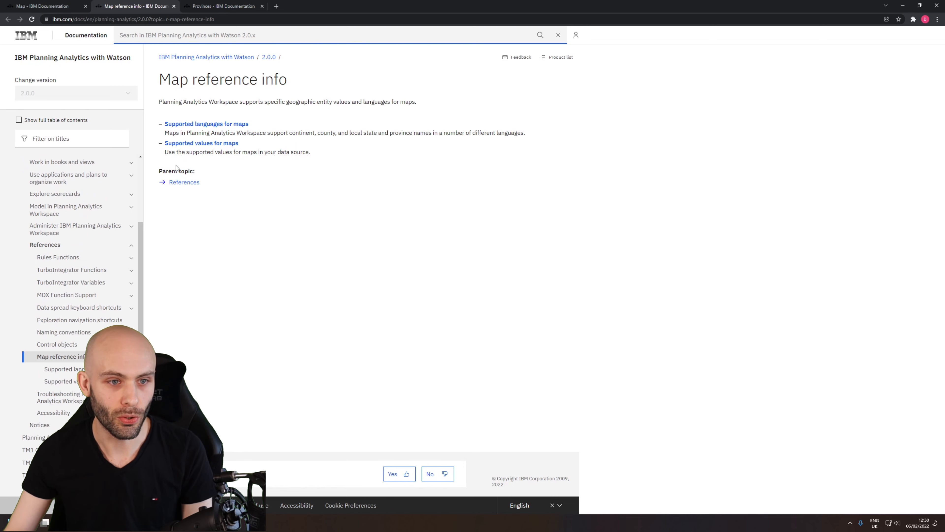
click(198, 145)
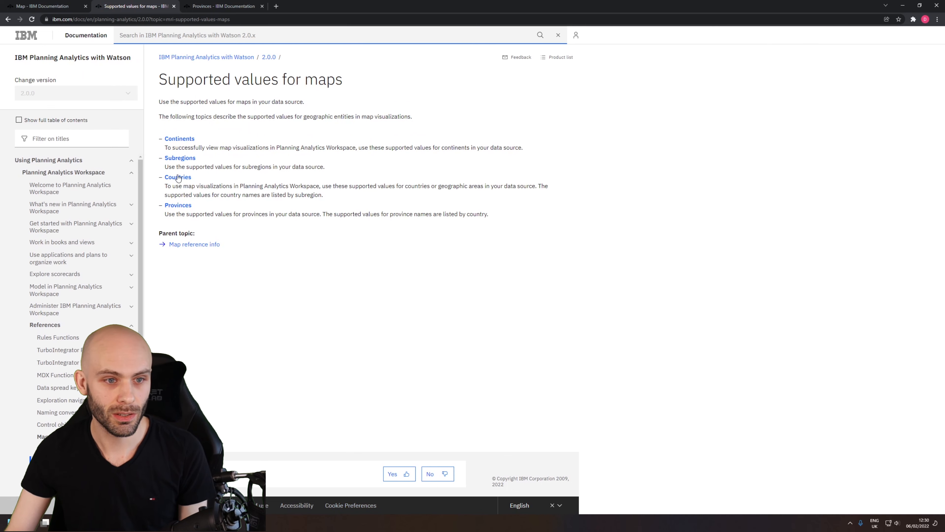
click(173, 180)
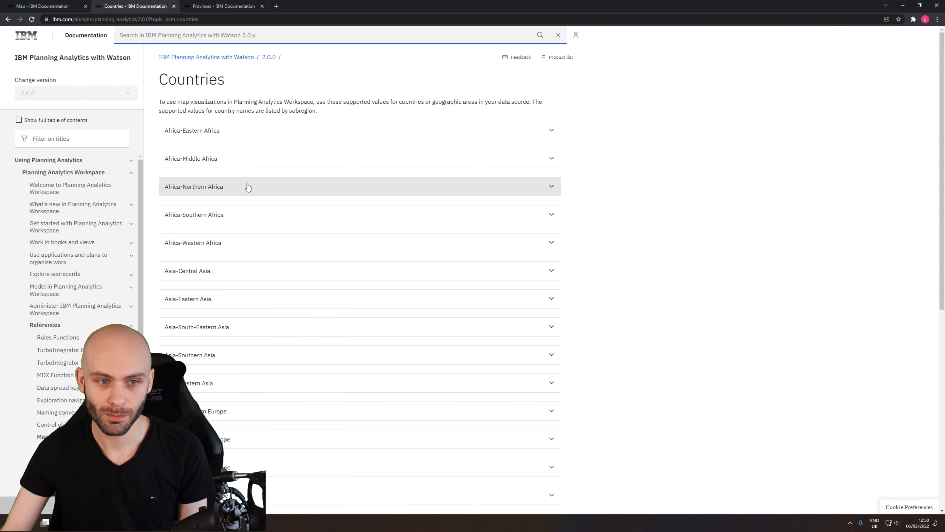
Expand the Africa-Eastern Africa list and review the country names and other supported values for Burundi and its neighbours.
click(404, 130)
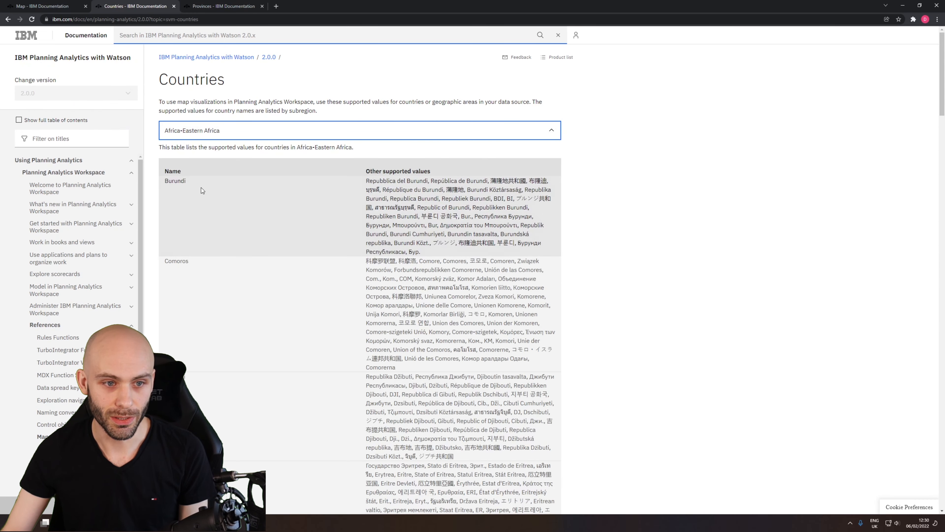
drag(194, 181, 169, 213)
click(198, 177)
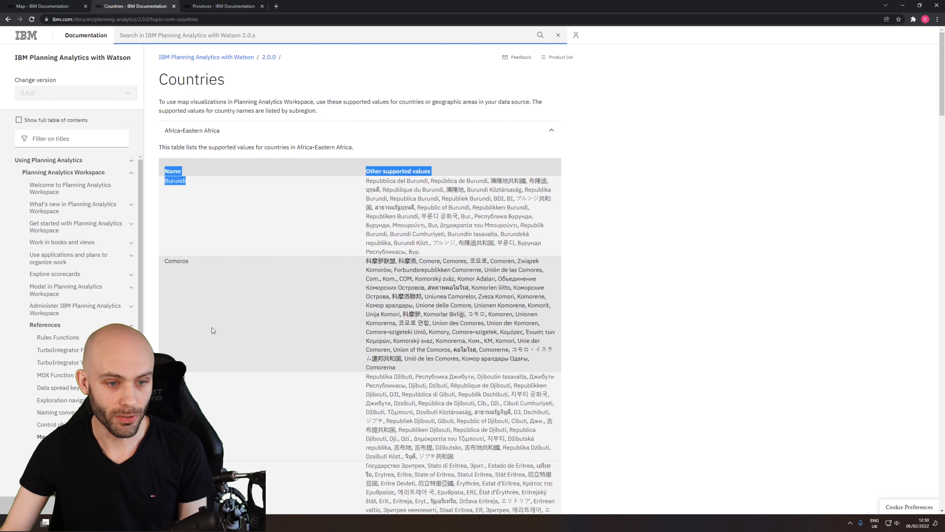
scroll(215, 326, down, 3)
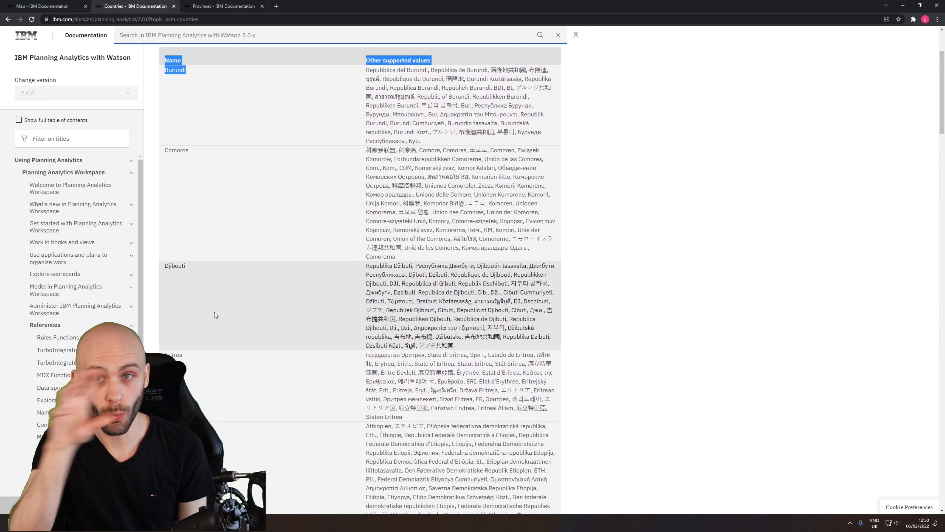
scroll(276, 266, up, 2)
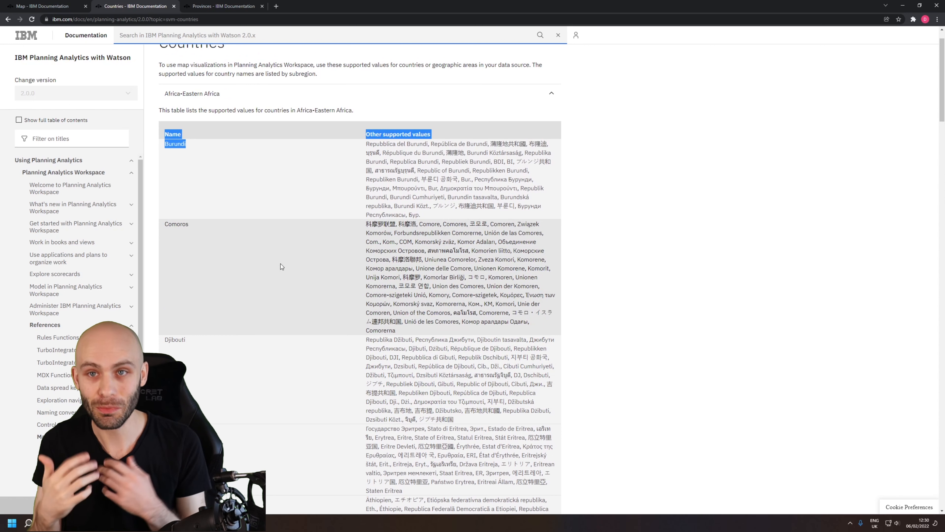
click(367, 145)
drag(367, 144, 468, 171)
click(485, 193)
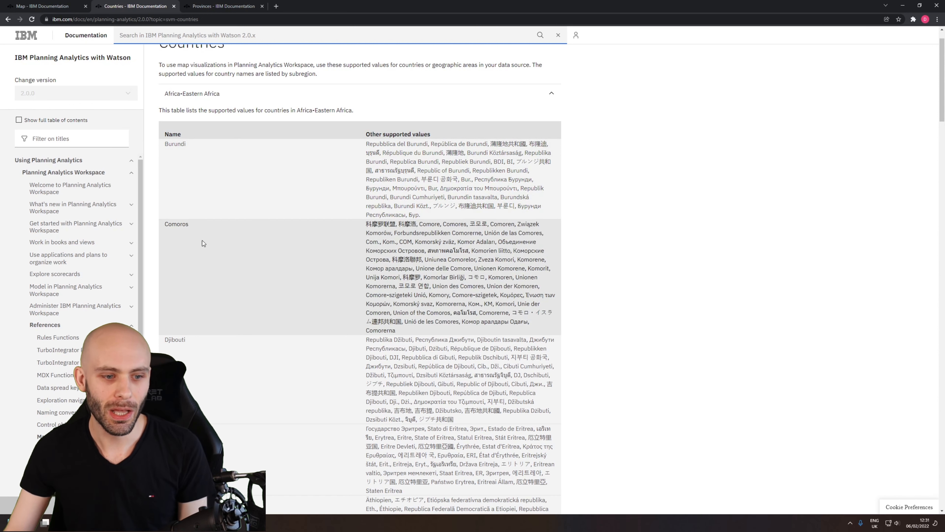
Open the Provinces topic under the supported map values and review the province names for Afghanistan.
drag(139, 258, 141, 316)
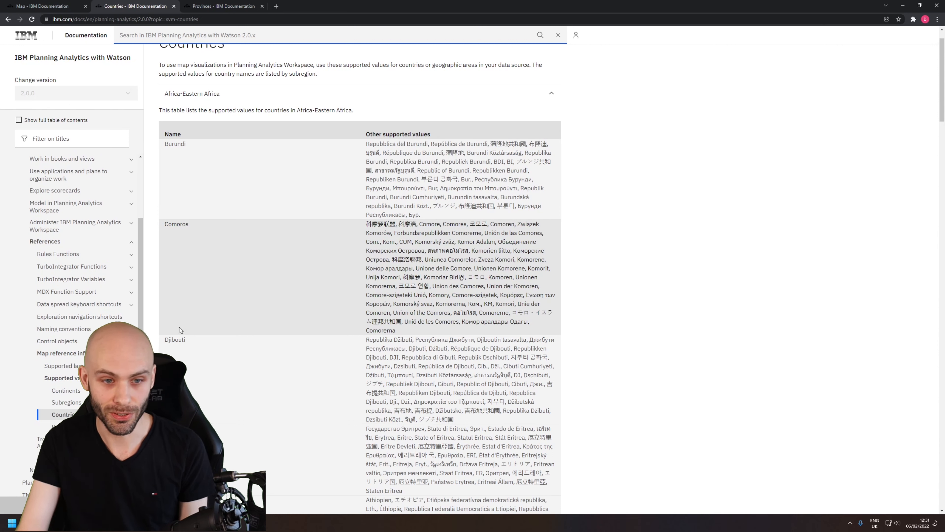
click(64, 426)
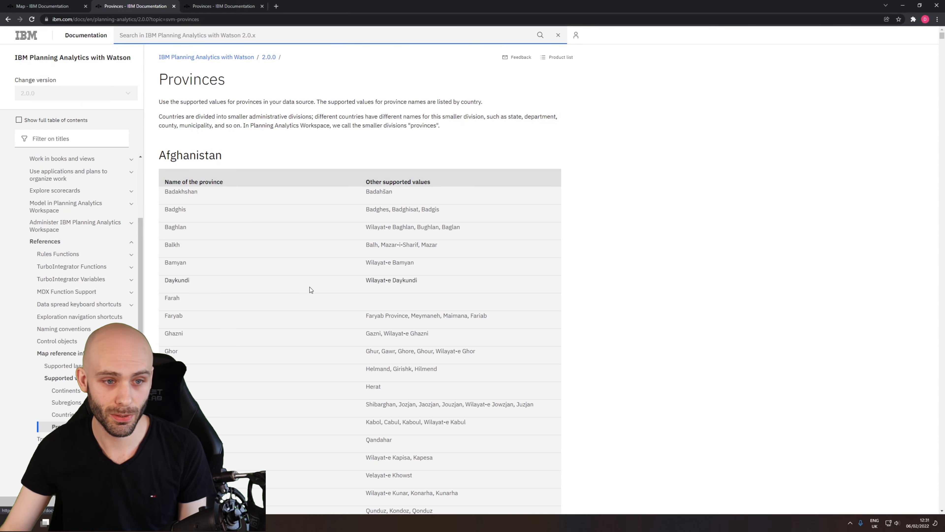
scroll(329, 263, down, 5)
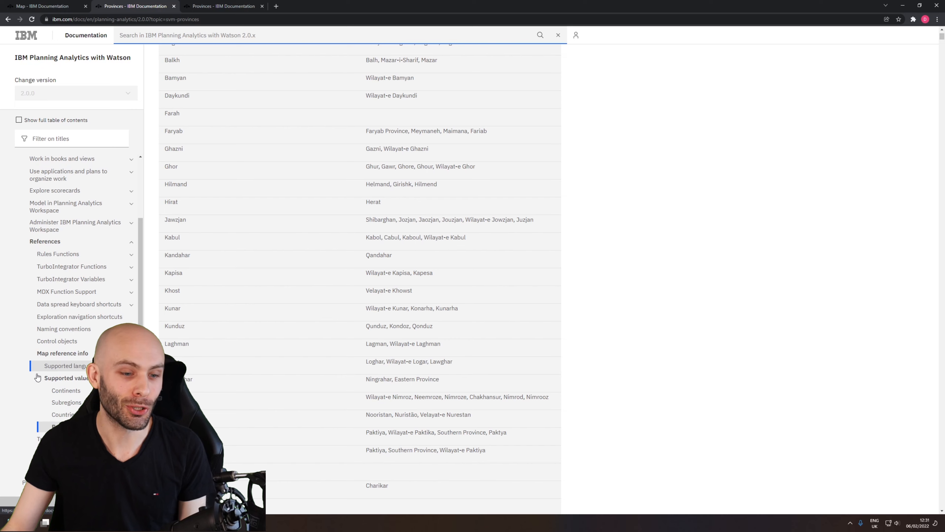
Return to the Planning Analytics Workspace map and inspect the store point in southern Namibia up close.
click(61, 522)
click(149, 484)
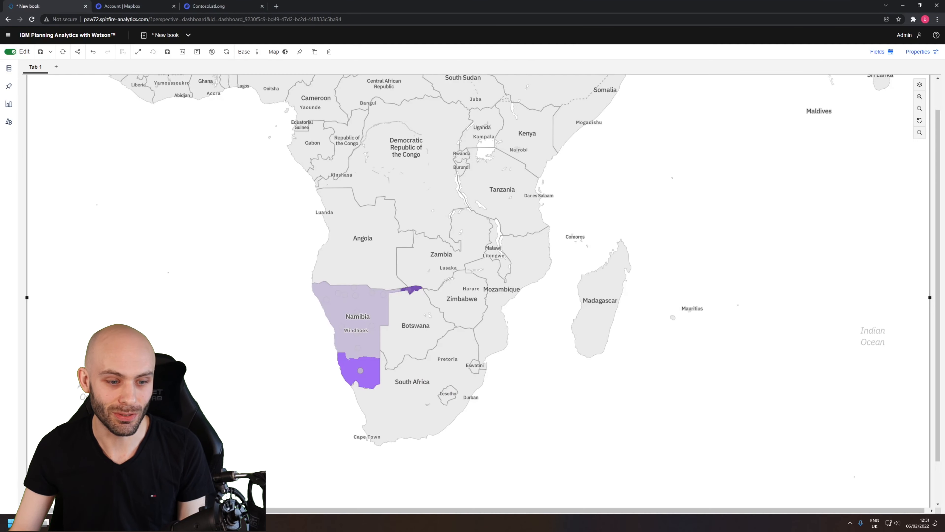
scroll(354, 374, up, 10)
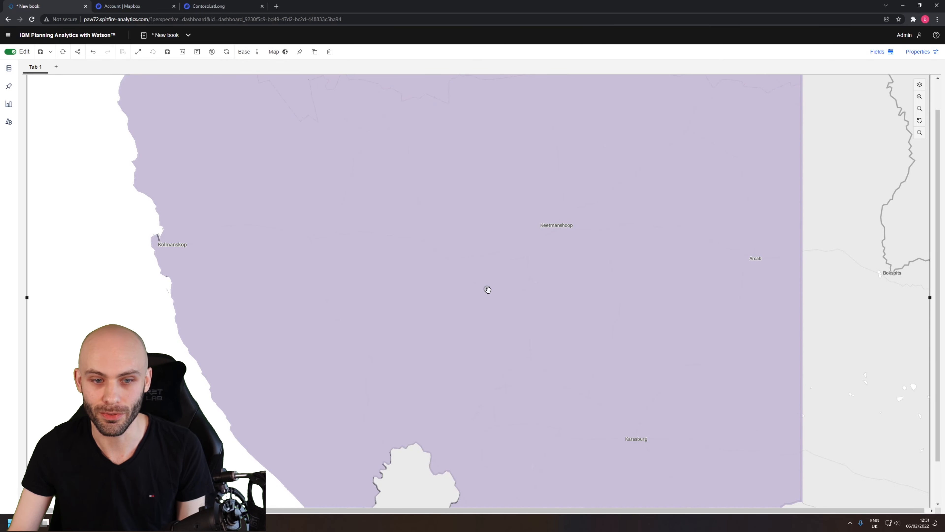
mouse_move(488, 290)
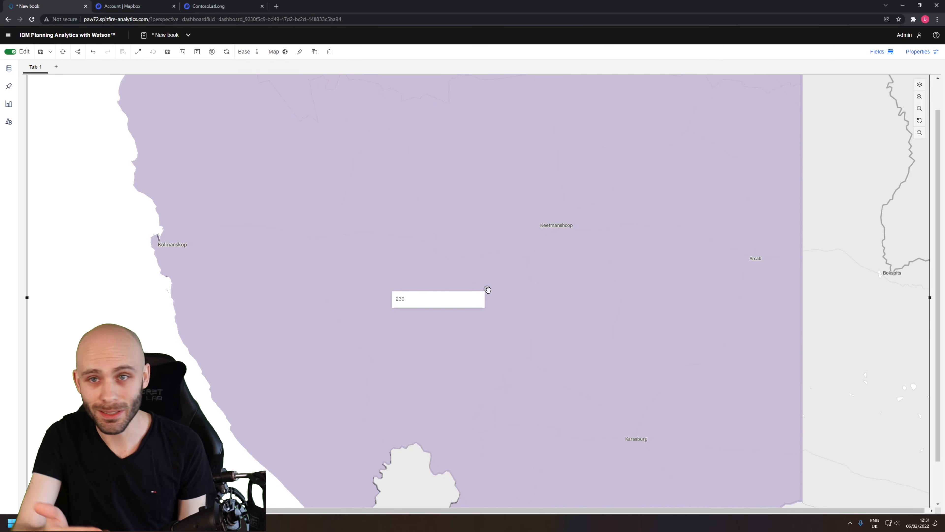
Hide the Regions layer on the map and leave only the Points layer visible.
scroll(488, 290, down, 2)
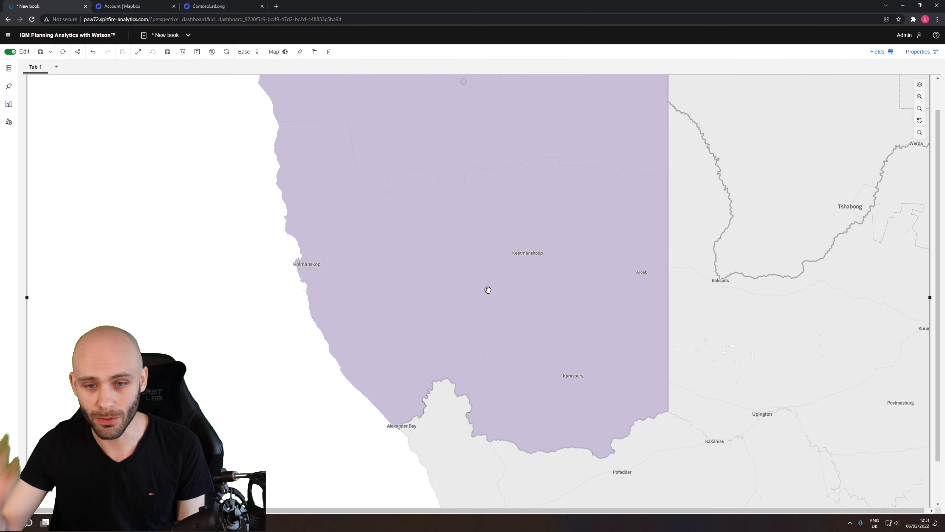
scroll(620, 129, down, 2)
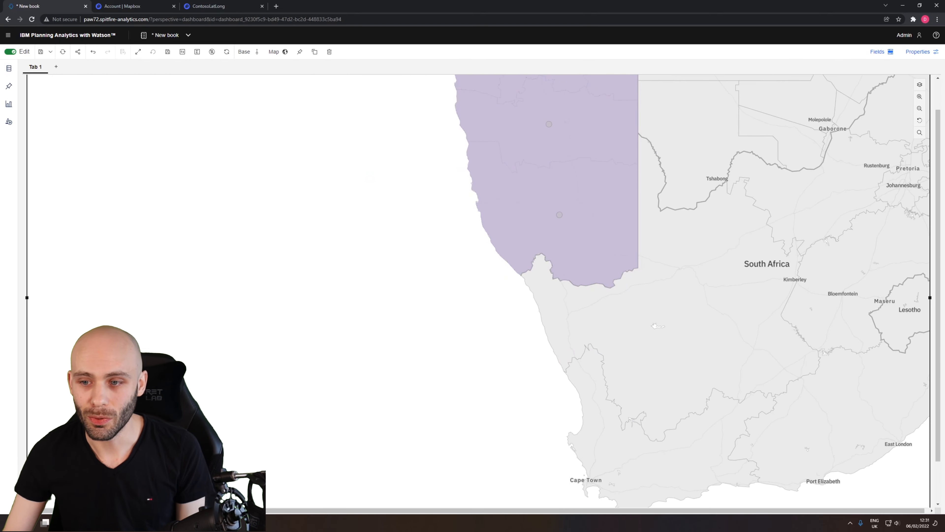
scroll(852, 202, down, 5)
drag(938, 175, 938, 143)
drag(661, 175, 552, 274)
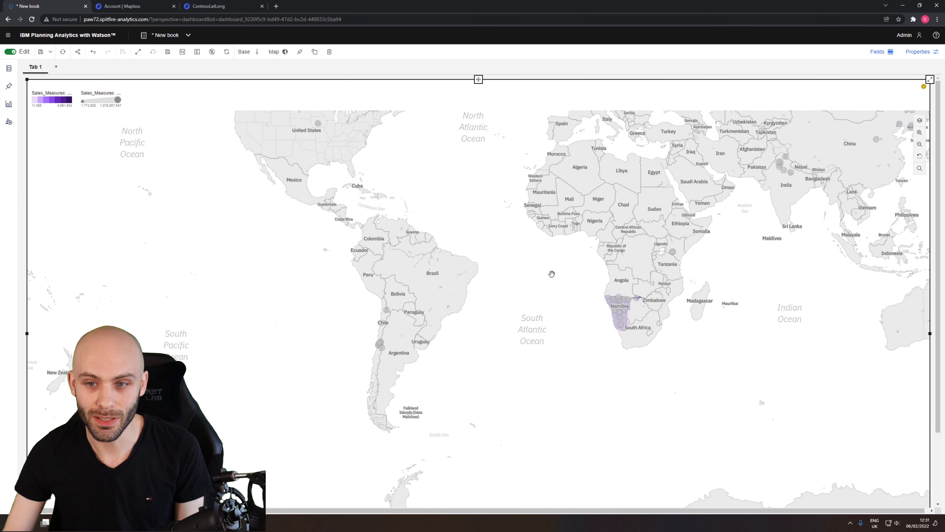
scroll(702, 254, down, 1)
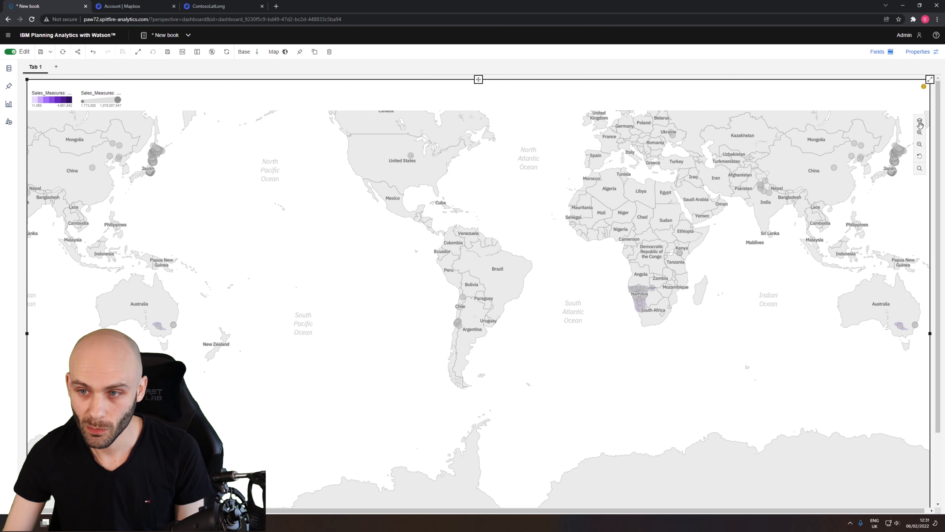
scroll(741, 284, up, 3)
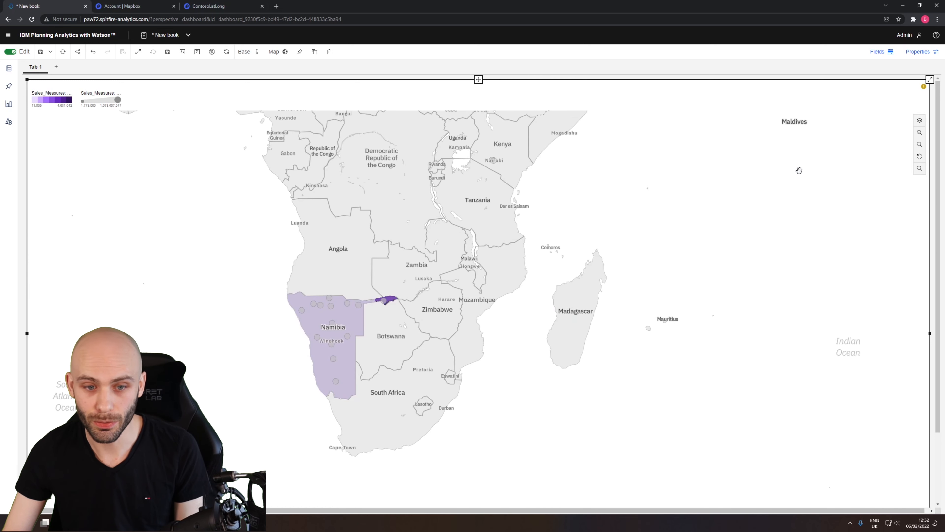
click(920, 122)
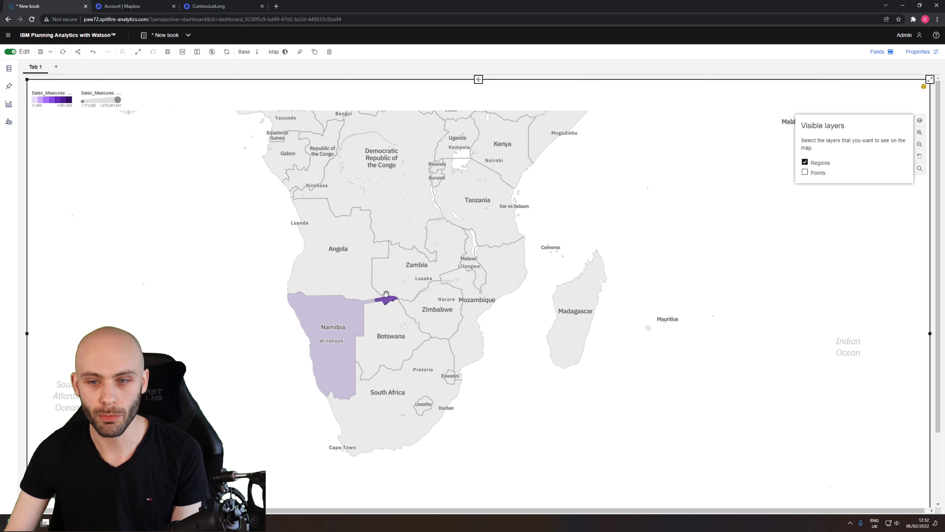
click(805, 163)
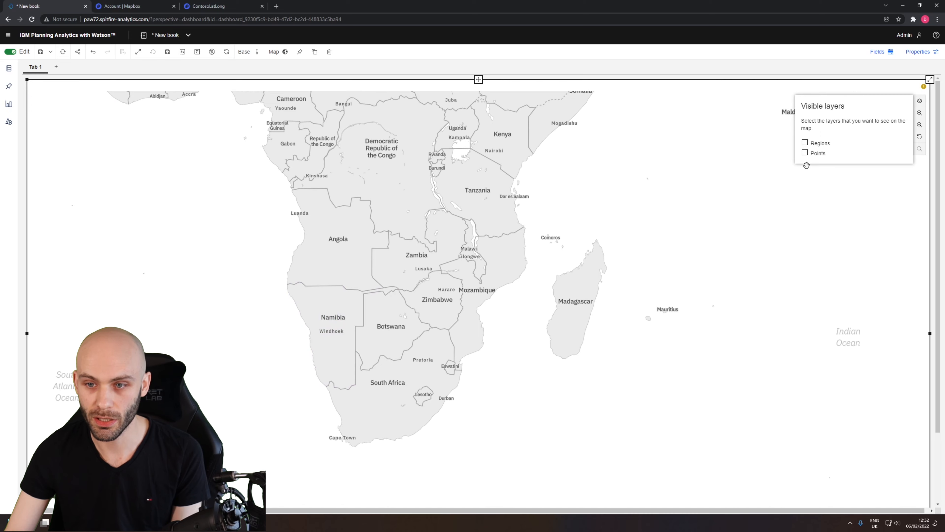
click(805, 153)
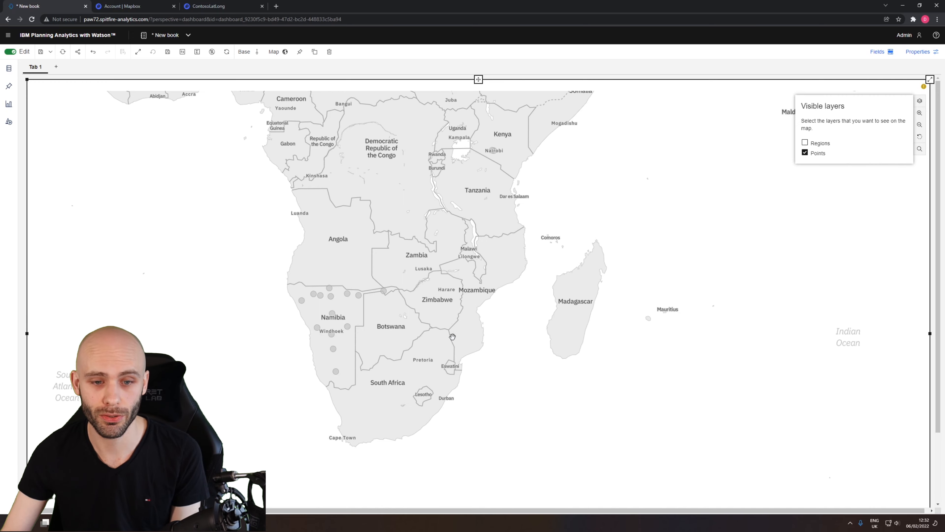
click(825, 223)
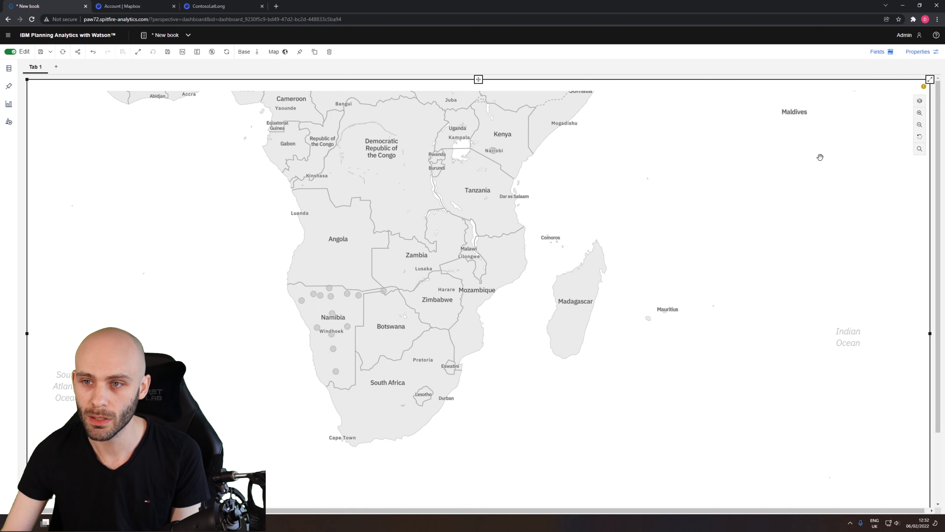
Assign the Sales Amount measure to the point color field of the map's Points layer.
scroll(792, 171, down, 3)
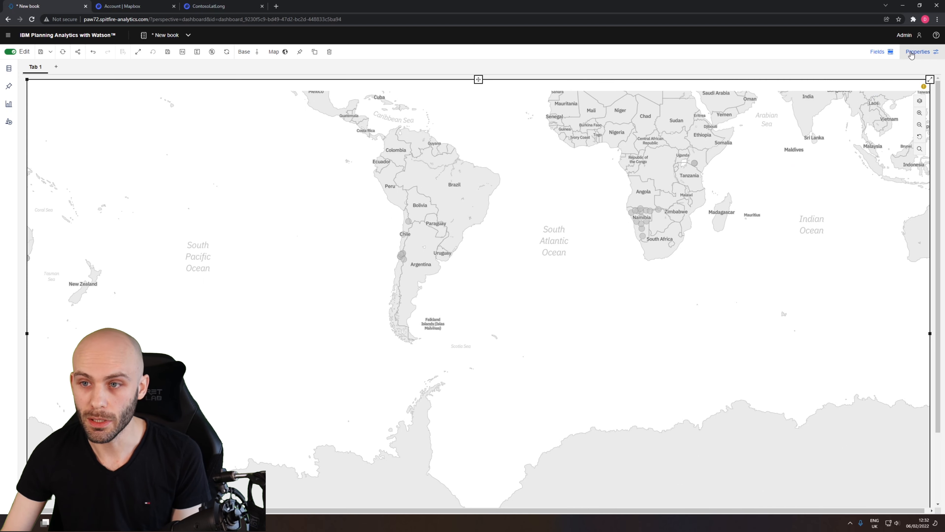
click(878, 54)
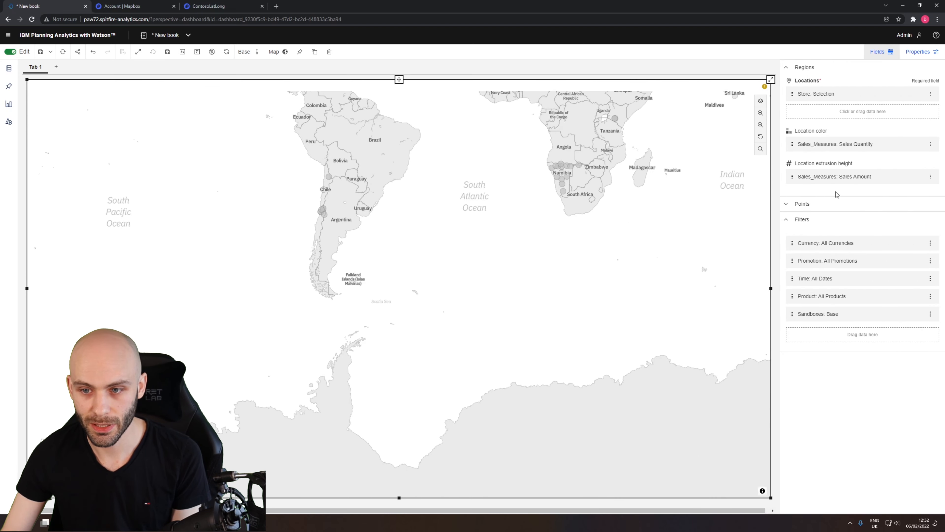
click(834, 204)
drag(644, 218, 507, 363)
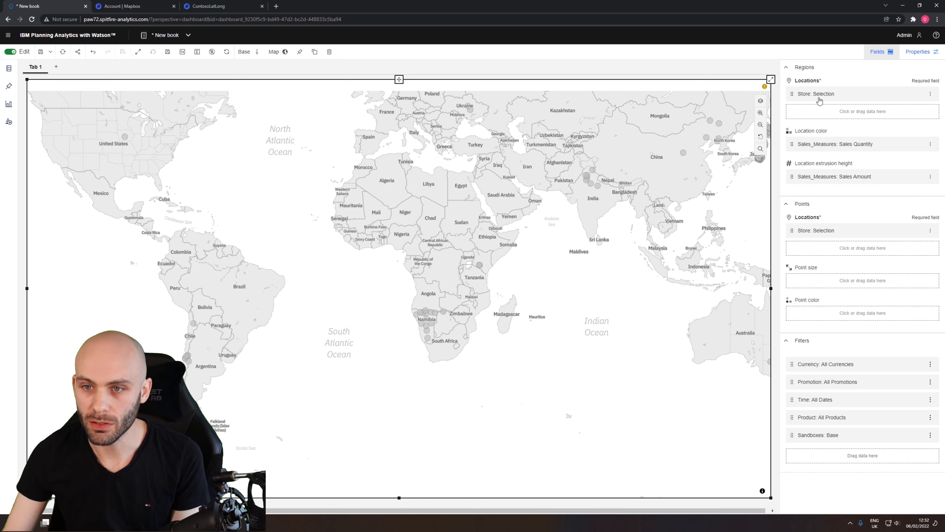
click(793, 205)
mouse_move(815, 148)
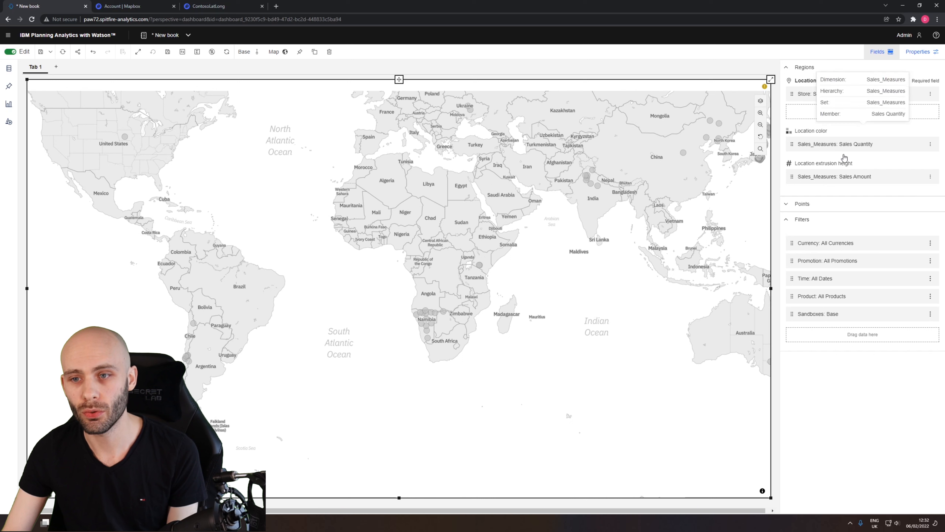
mouse_move(846, 147)
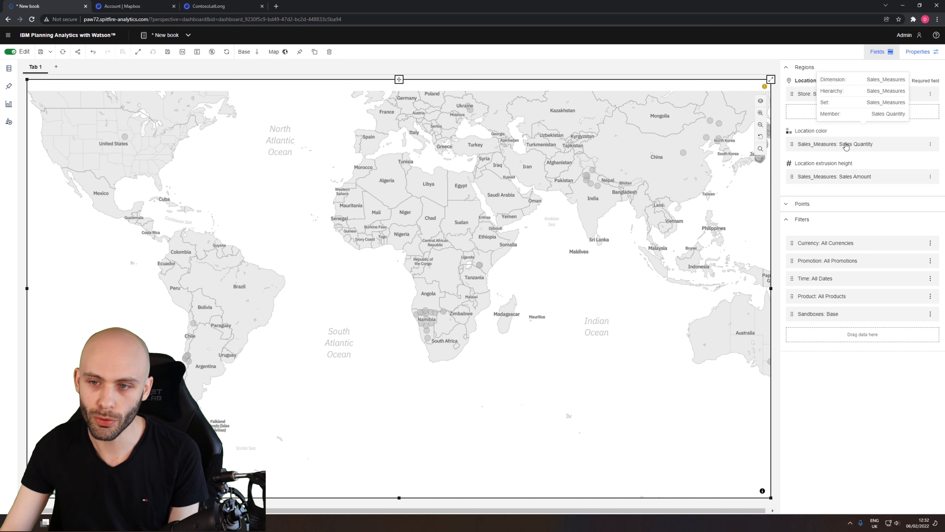
mouse_move(835, 172)
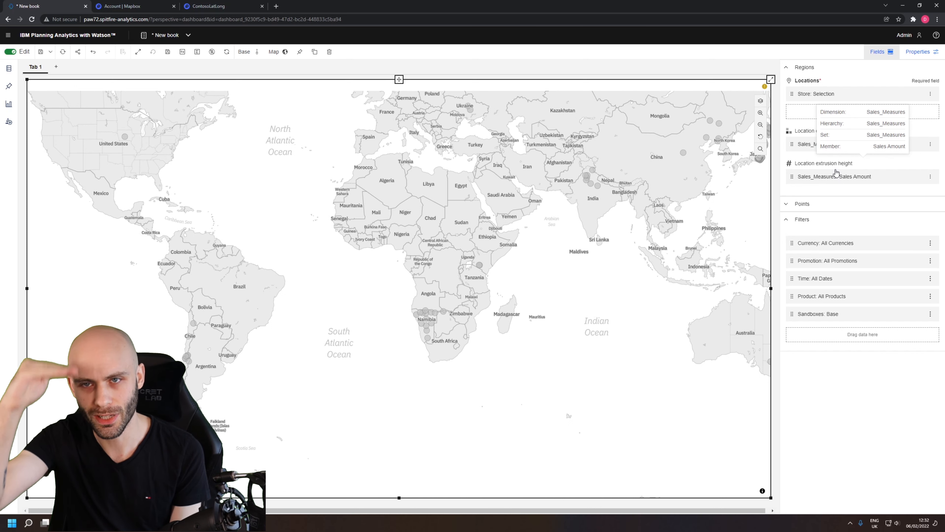
click(787, 204)
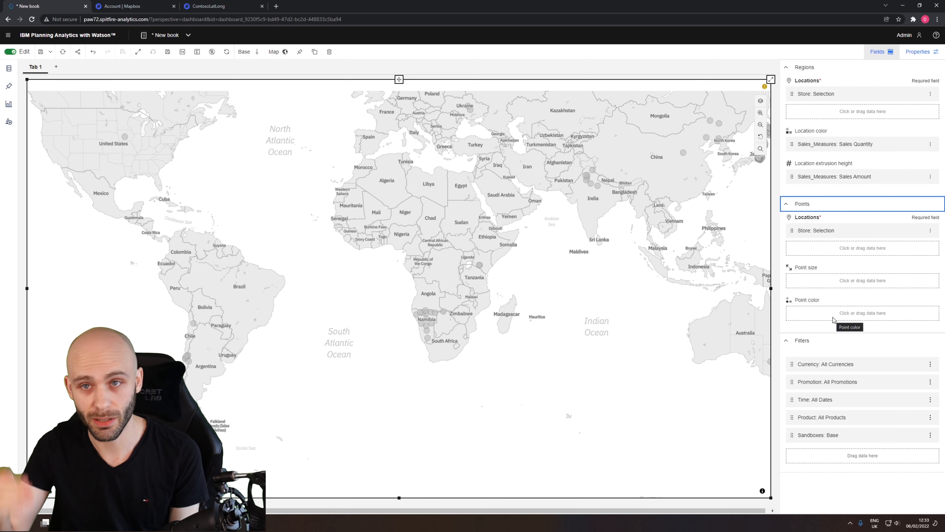
drag(831, 177, 826, 308)
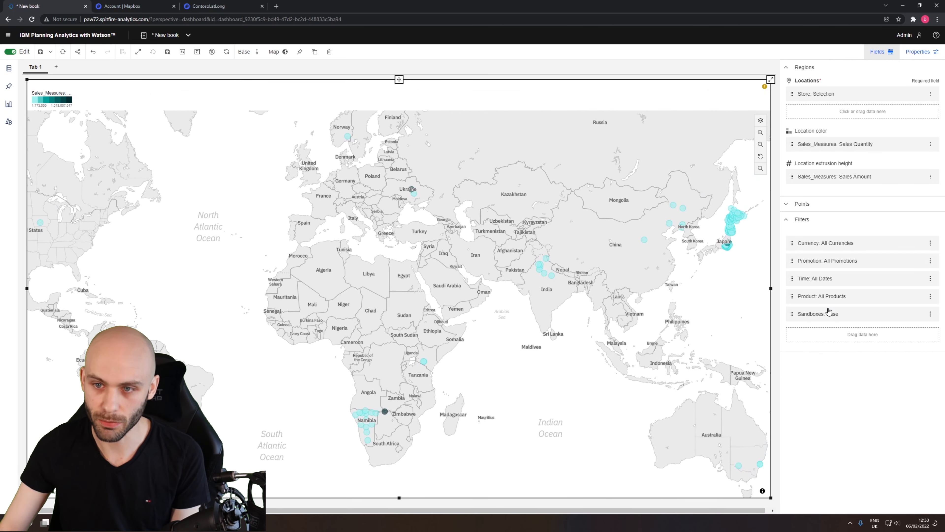
Assign the Sales Quantity measure to the point size field, and collapse the Regions, Points and Filters field groups.
click(840, 204)
drag(848, 148, 830, 284)
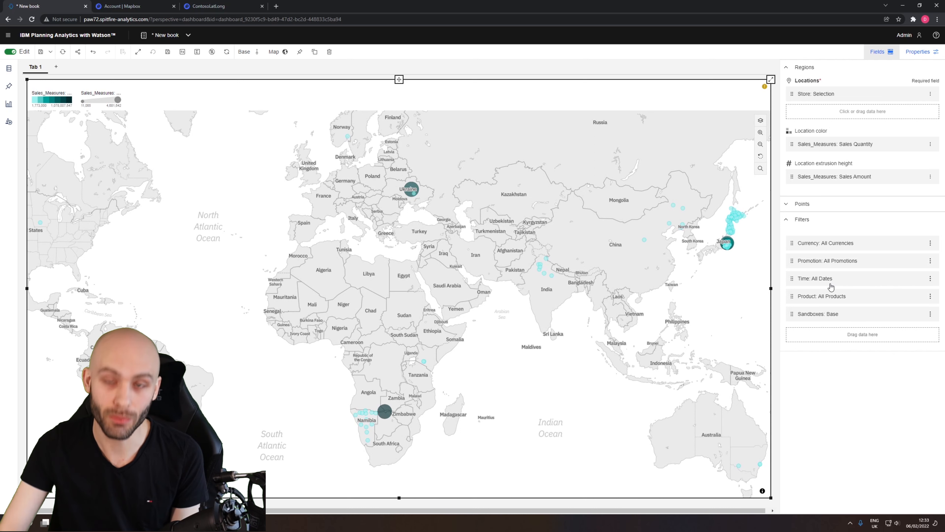
click(787, 220)
click(794, 207)
click(795, 211)
click(797, 71)
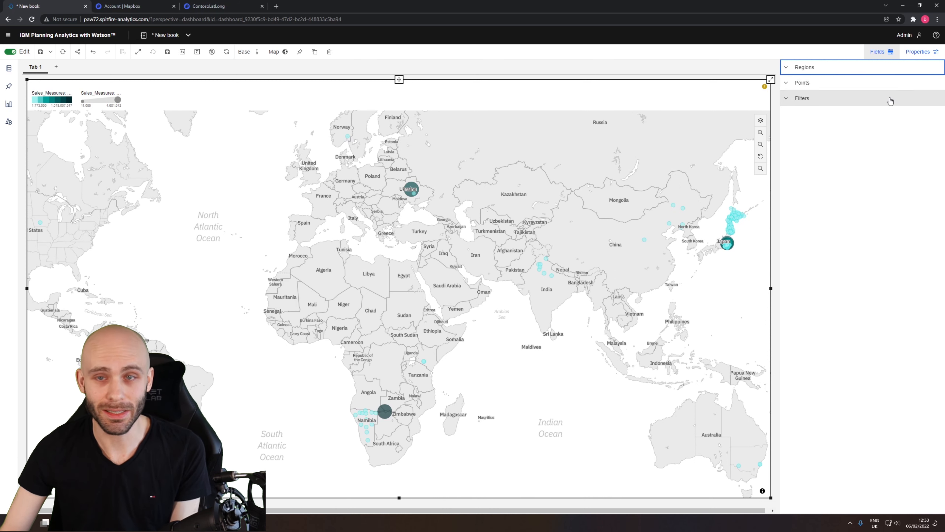
Set the Points layer's Tileset ID in the visualization properties to the ID copied from the ContosoLatLong tileset in Mapbox.
click(913, 55)
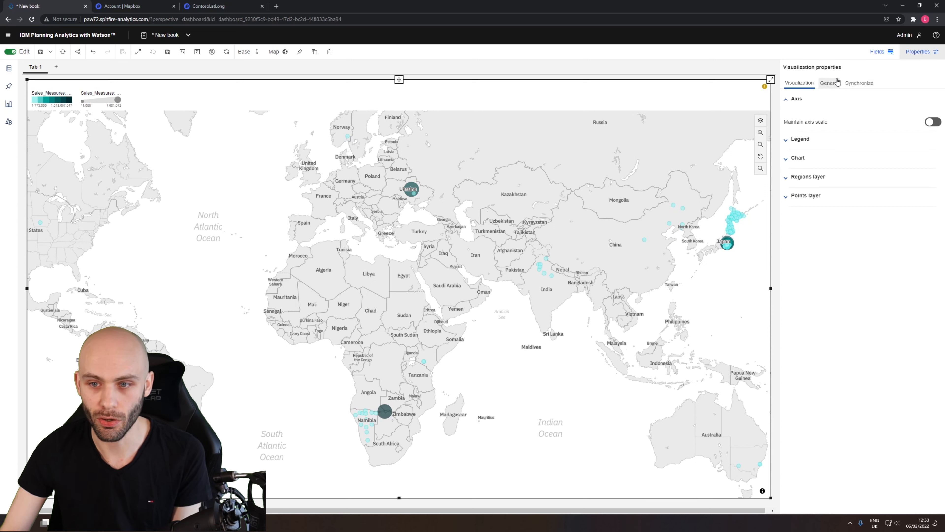
click(788, 199)
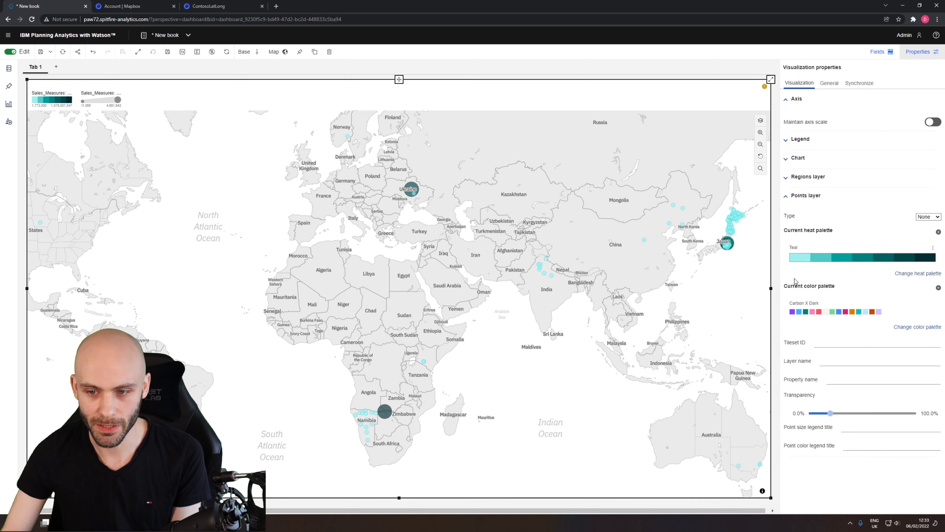
click(821, 345)
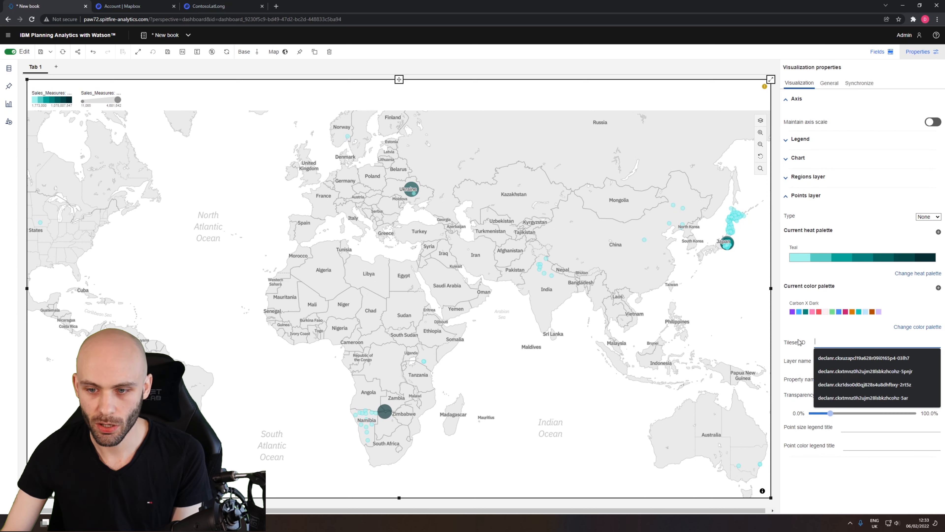
click(798, 349)
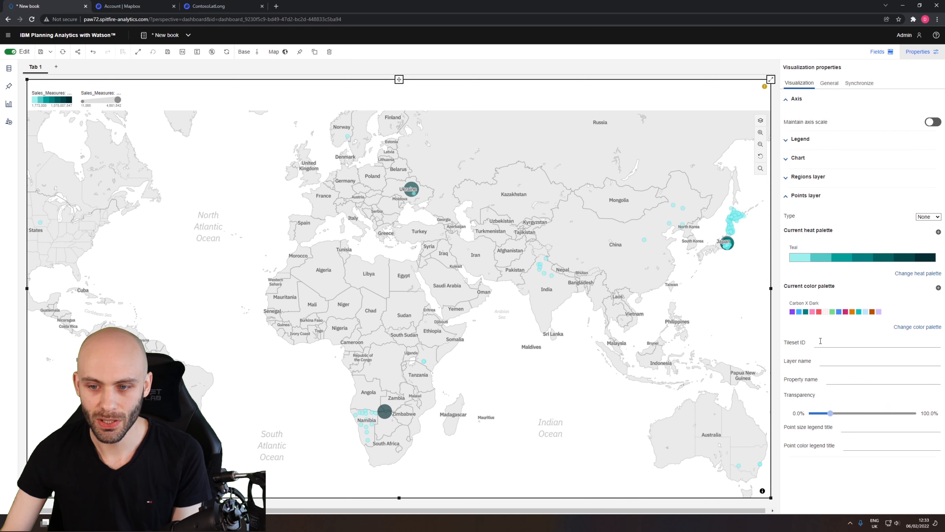
click(230, 6)
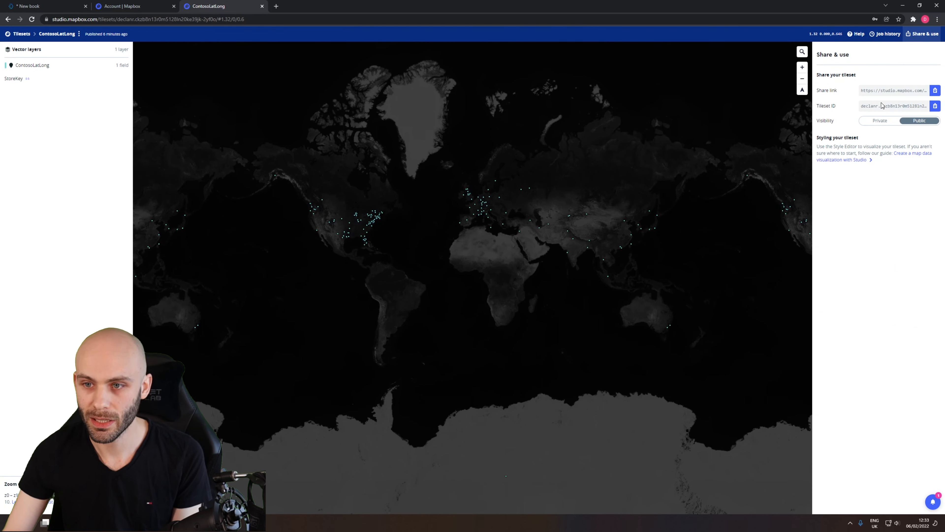
click(937, 107)
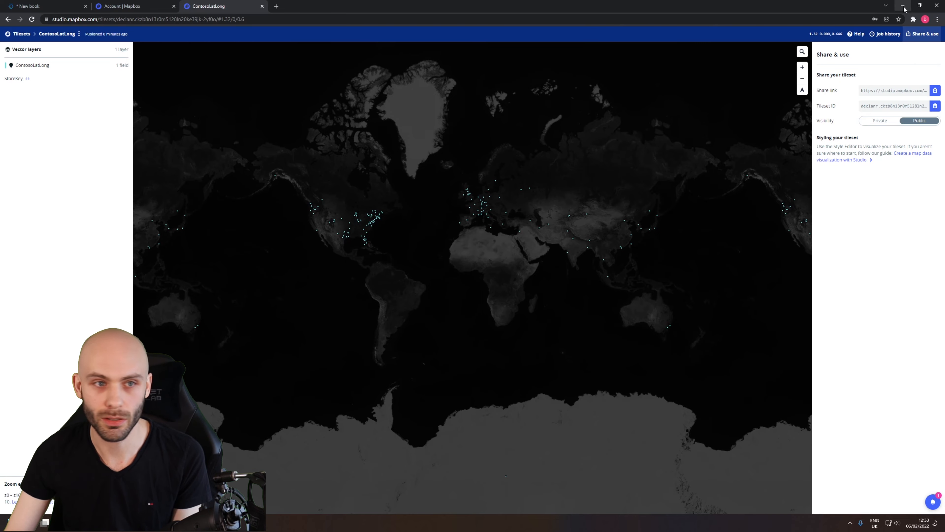
click(56, 6)
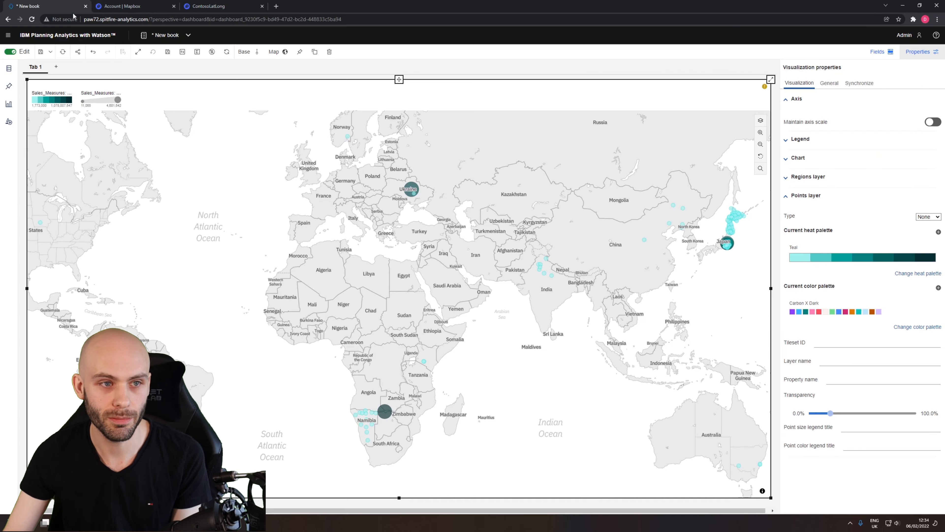
click(827, 344)
key(ctrl+v)
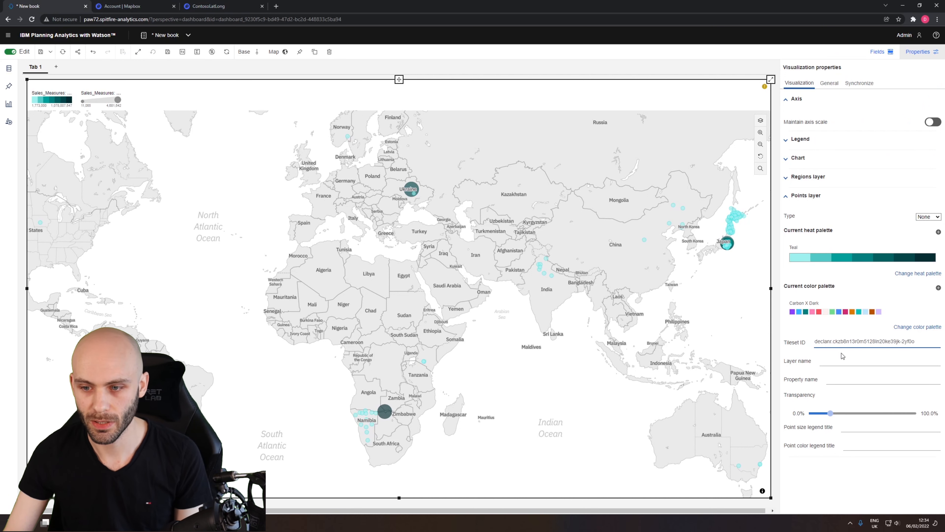
Set the Points layer's layer name to ContosoLatLong, copied from the vector layer name in Mapbox.
click(834, 360)
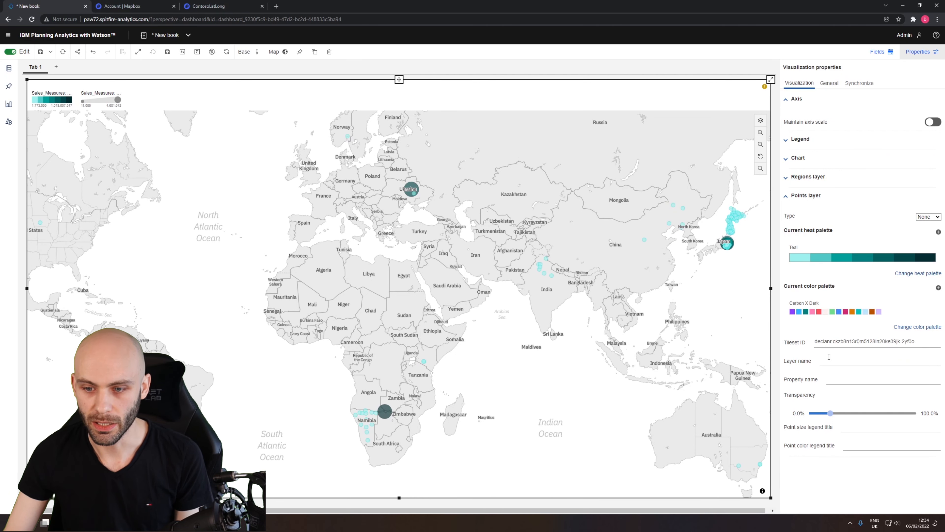
click(832, 362)
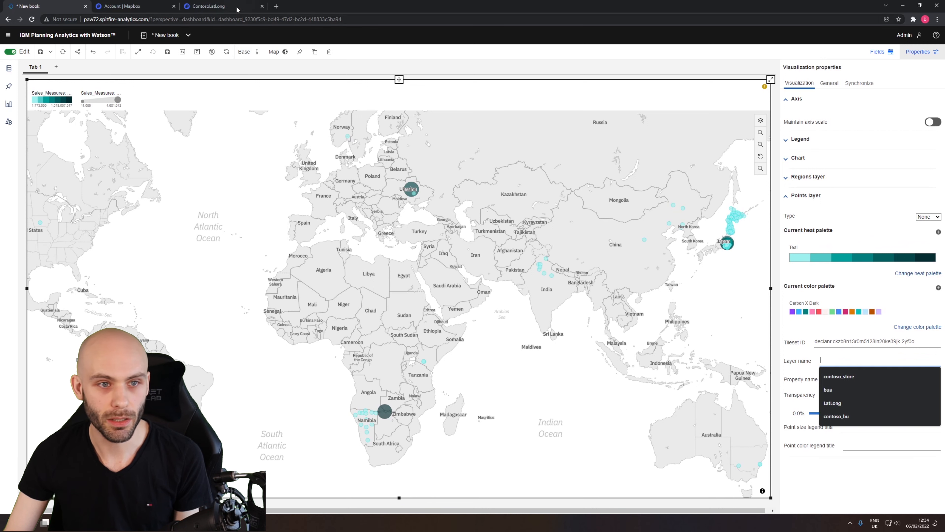
click(224, 6)
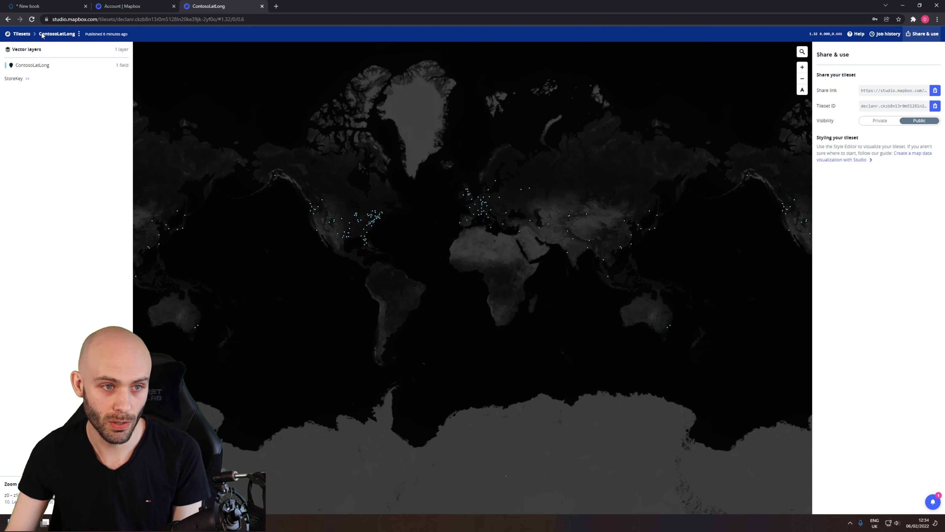
drag(54, 68, 13, 67)
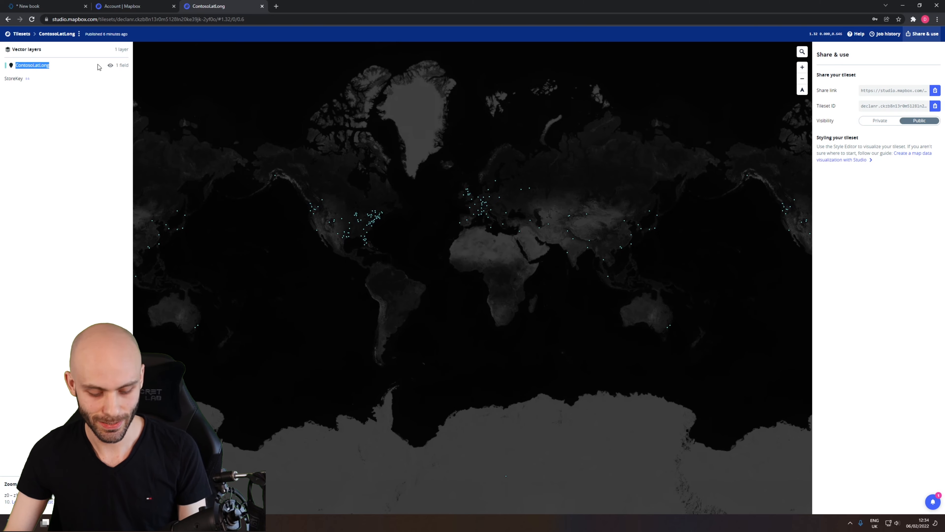
click(125, 6)
click(37, 6)
click(837, 360)
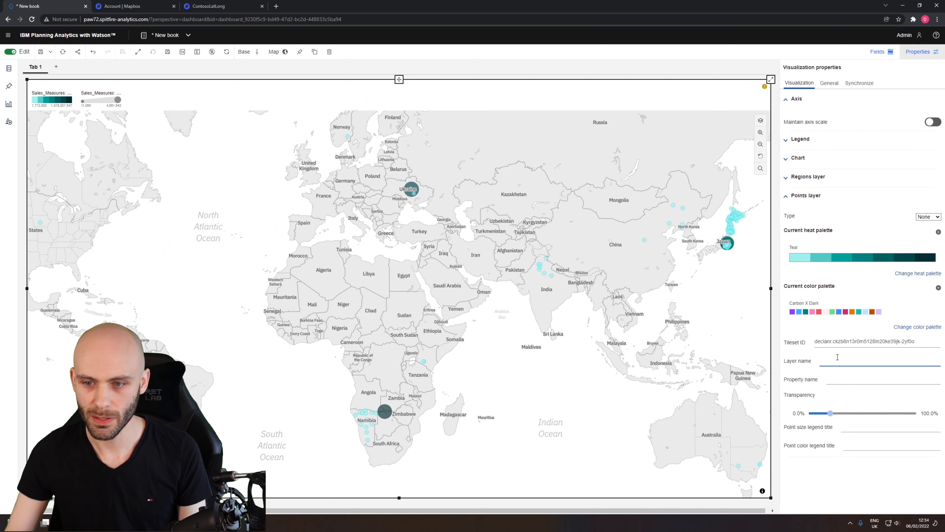
Set the Points layer's property name to StoreKey, copied from the ContosoLatLong vector layer's field in Mapbox.
click(836, 372)
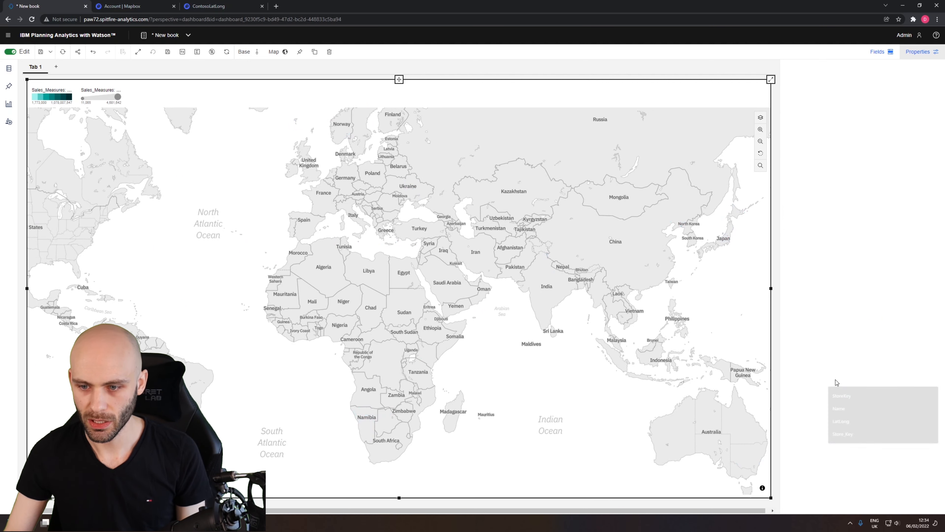
click(836, 379)
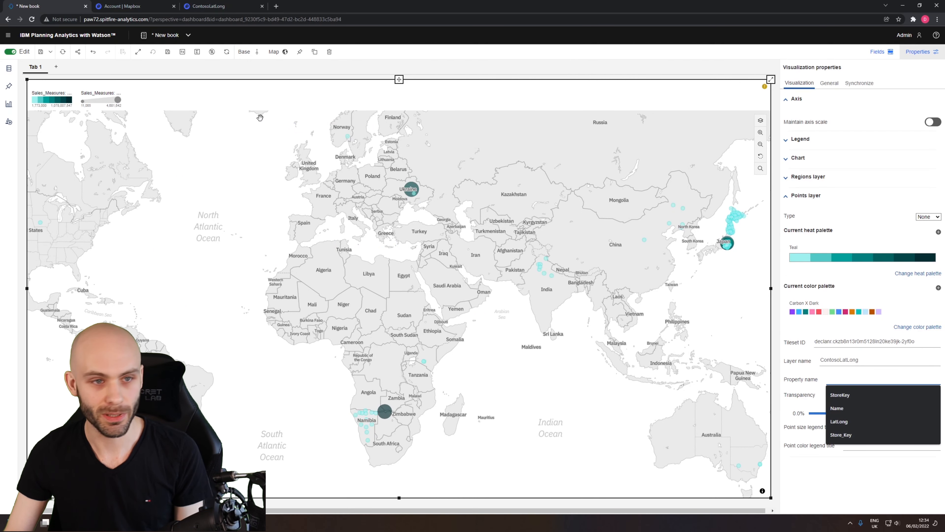
click(207, 6)
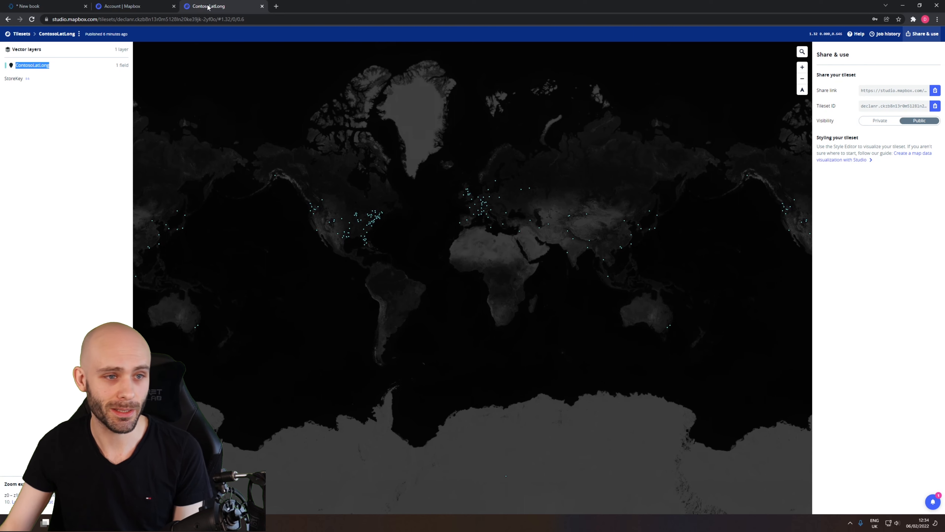
click(14, 79)
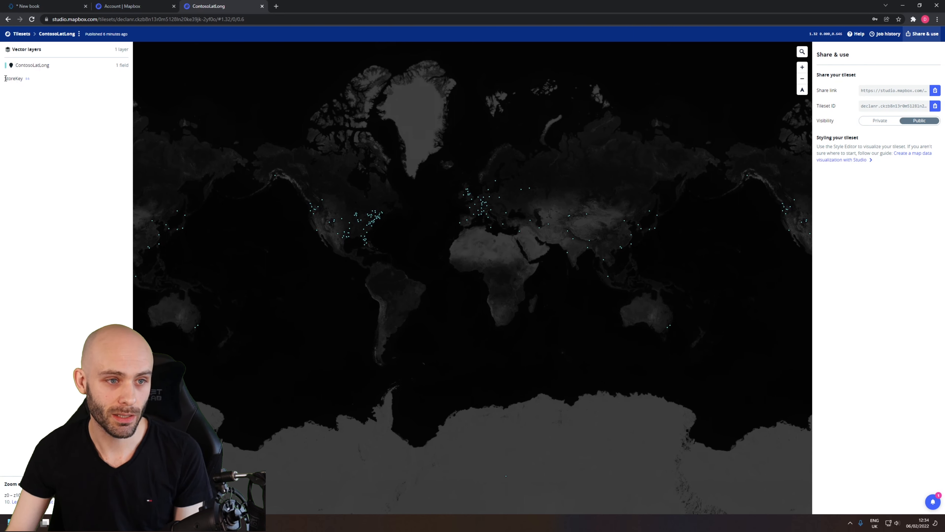
drag(5, 78, 17, 78)
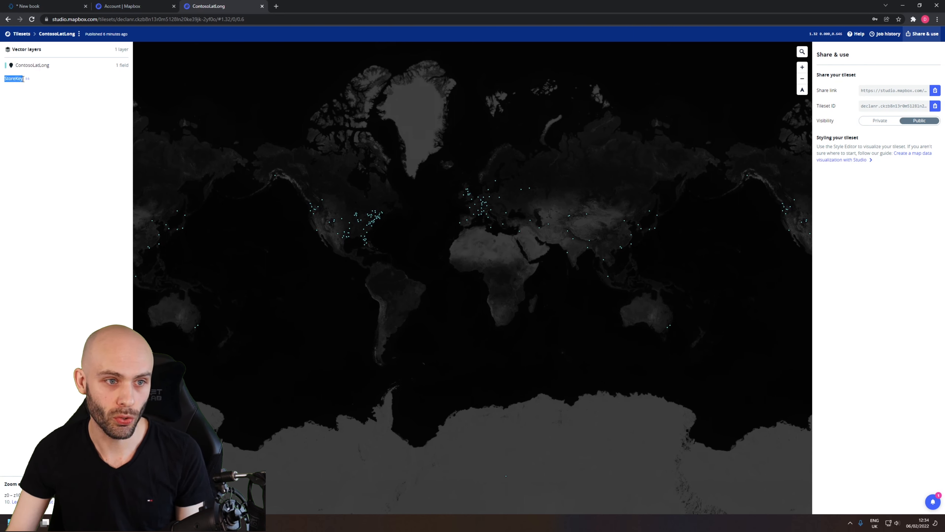
click(33, 6)
click(871, 378)
key(ctrl+v)
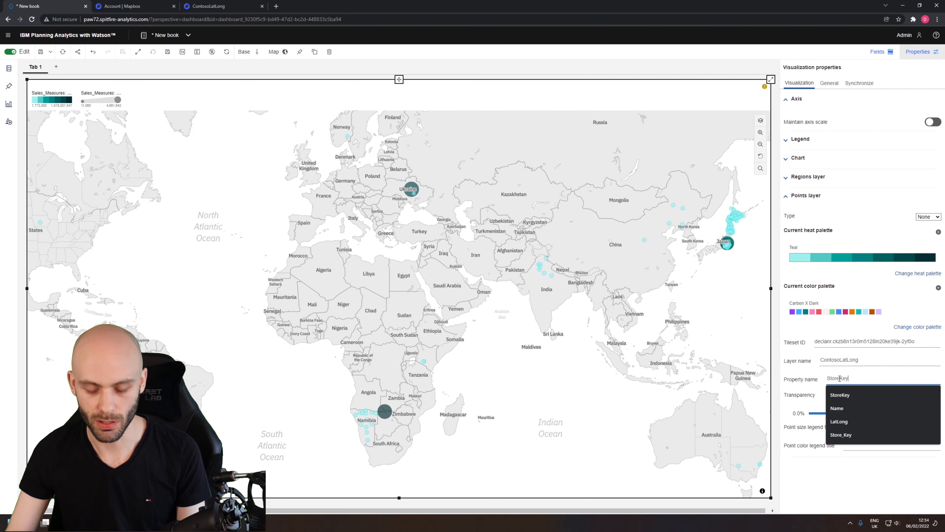
click(873, 359)
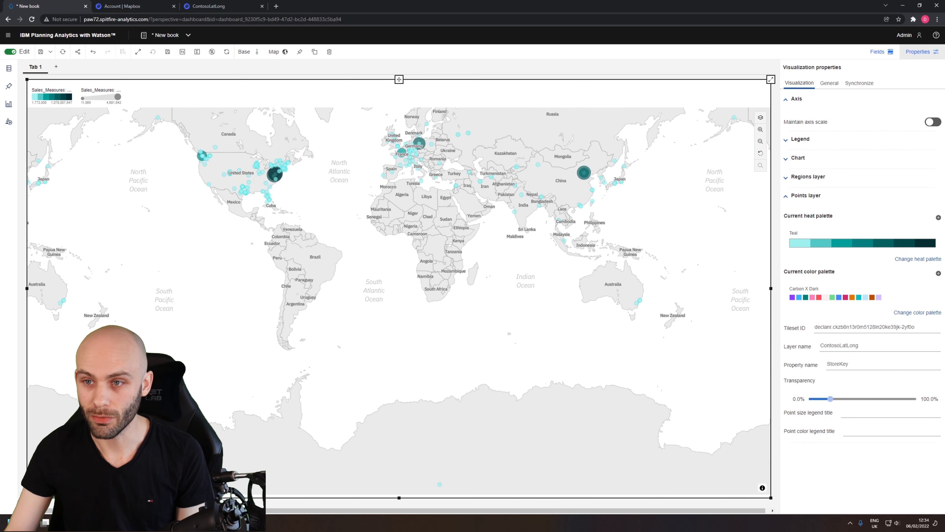
Close the visualization properties and examine the store points on the map, looking more closely at Europe.
click(916, 53)
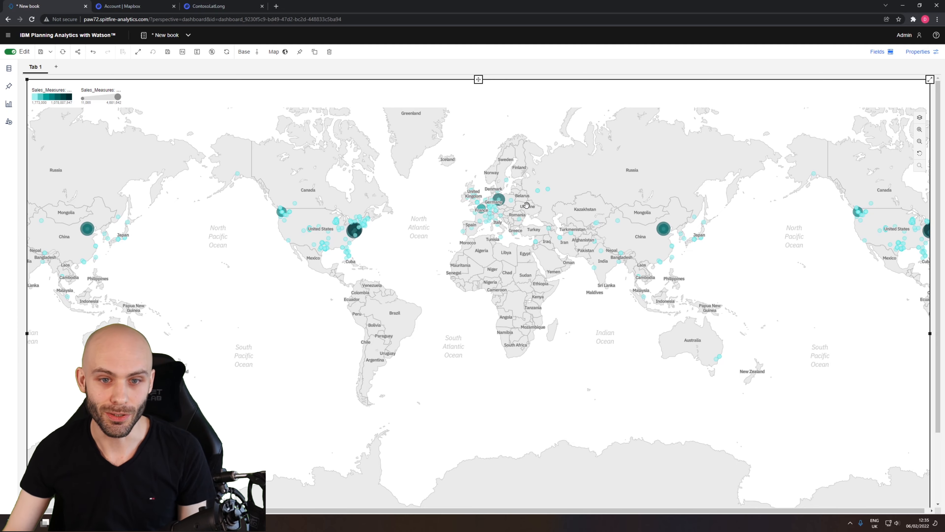
scroll(526, 206, up, 4)
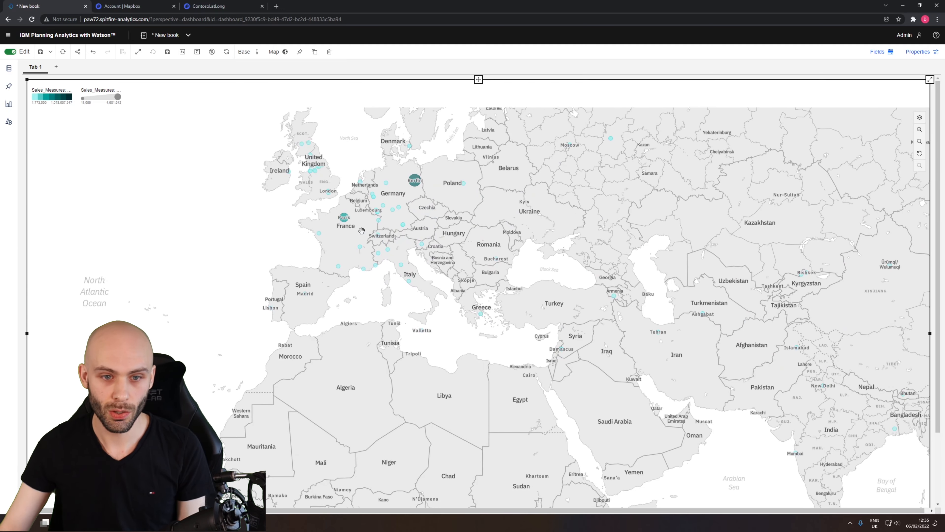
scroll(361, 230, down, 4)
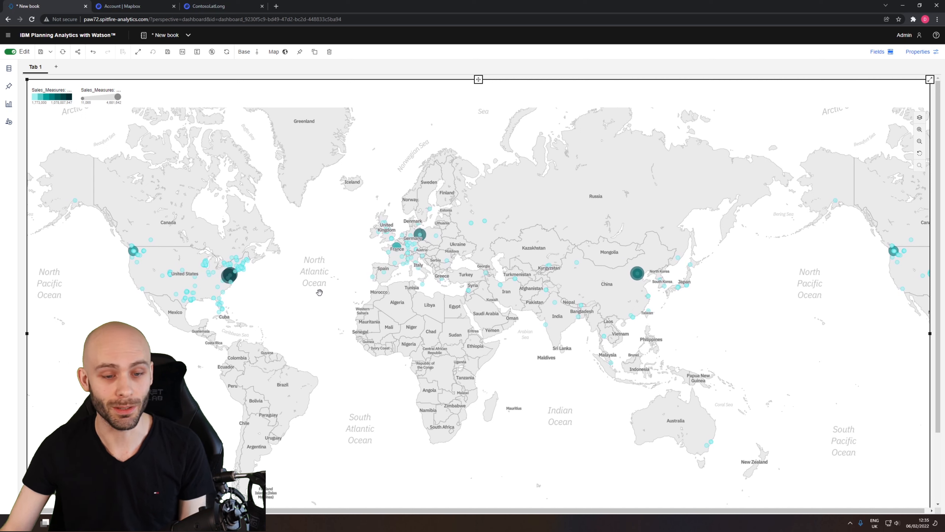
Change the Points layer's heat palette to the system palette Magenta and return to the visualization properties.
click(917, 53)
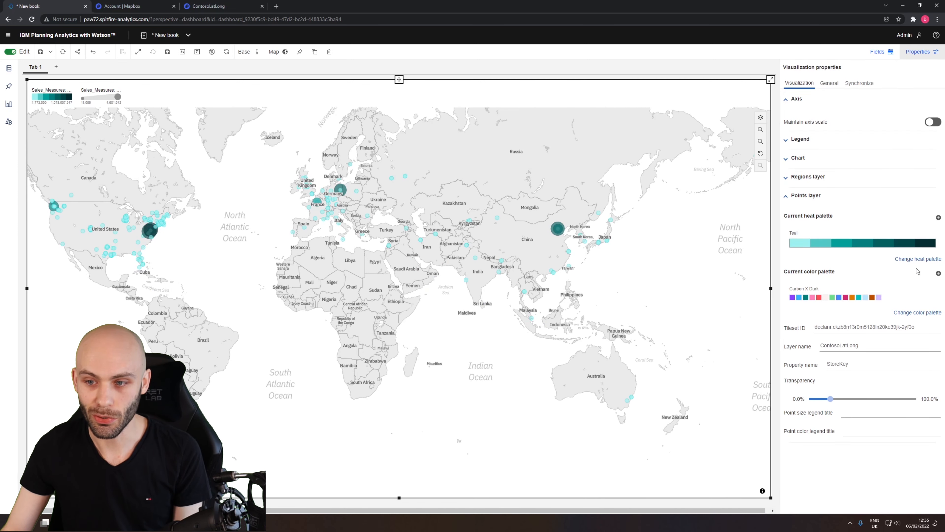
click(918, 259)
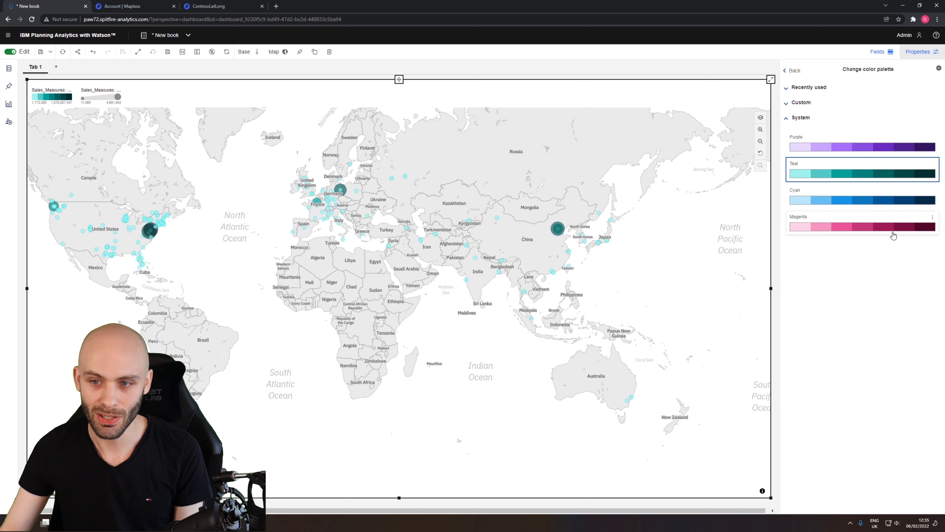
click(876, 228)
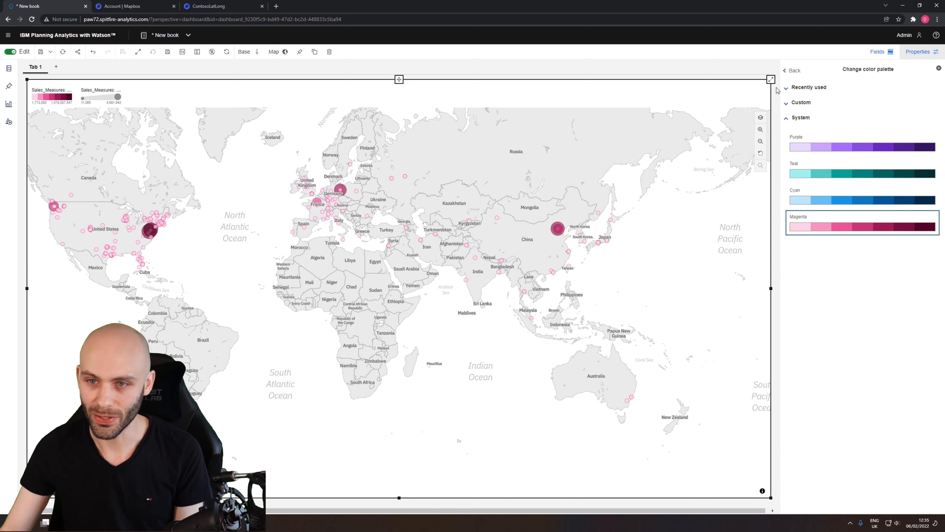
click(804, 119)
click(793, 70)
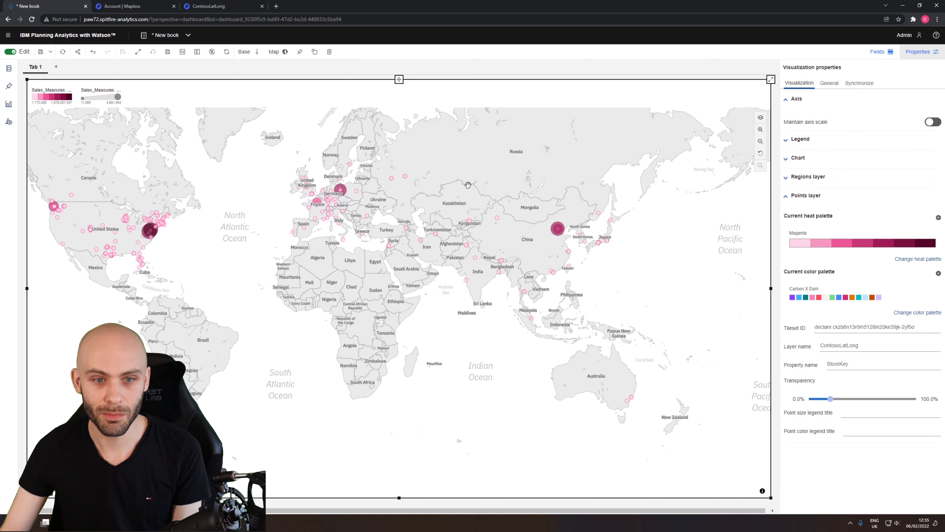
Turn on the Regions layer in the map's visible layers and turn it off again.
click(761, 117)
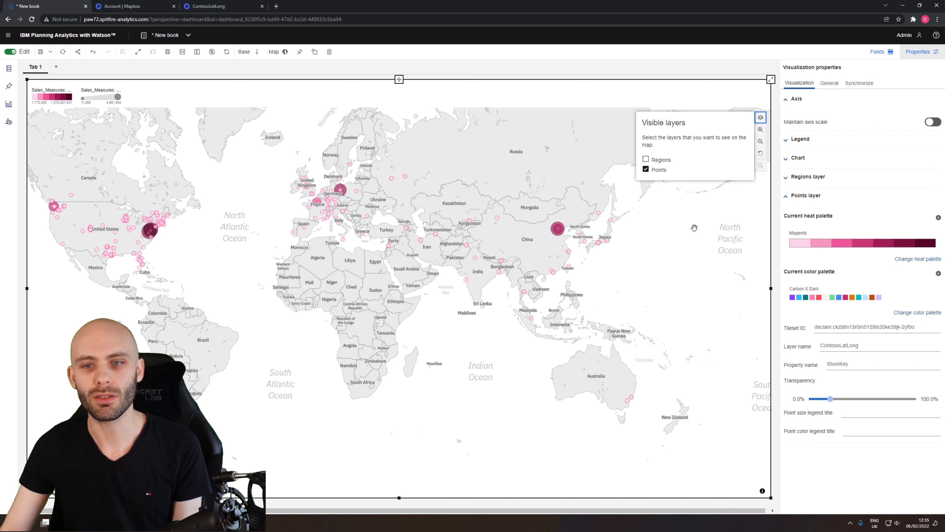
click(655, 161)
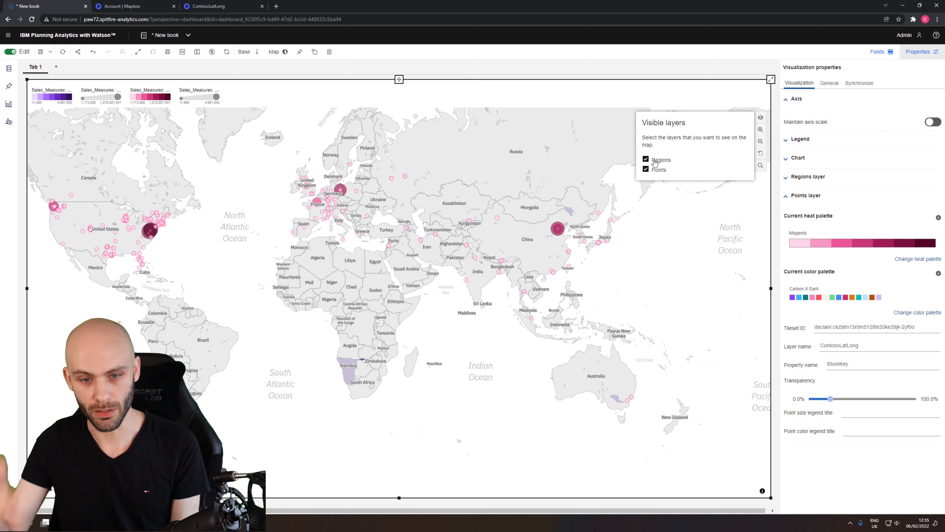
click(655, 161)
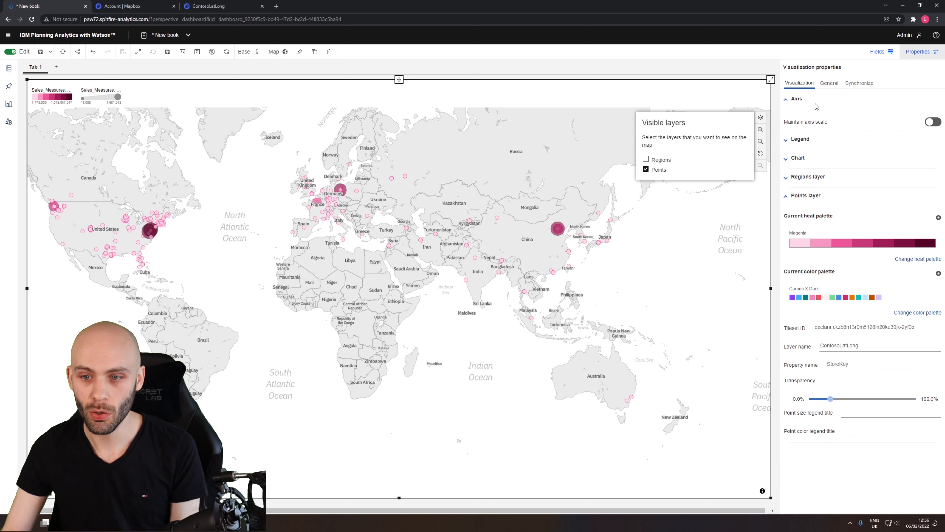
Collapse the Points layer properties and disable the layer control and search control in the map's Chart properties.
click(794, 196)
click(794, 160)
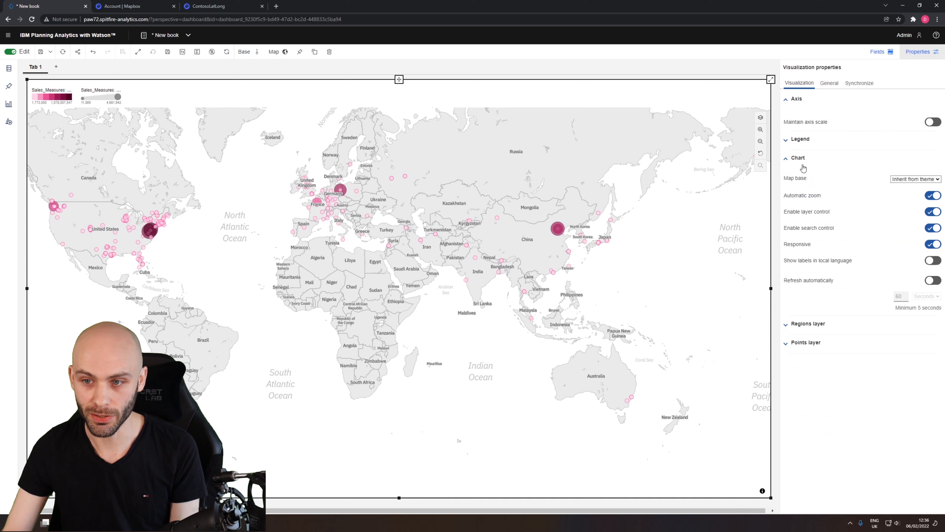
click(938, 214)
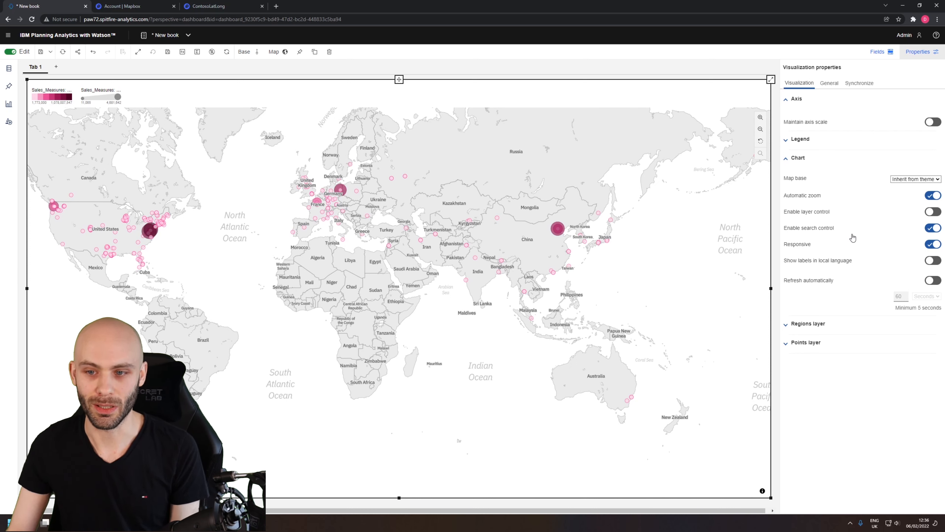
click(935, 228)
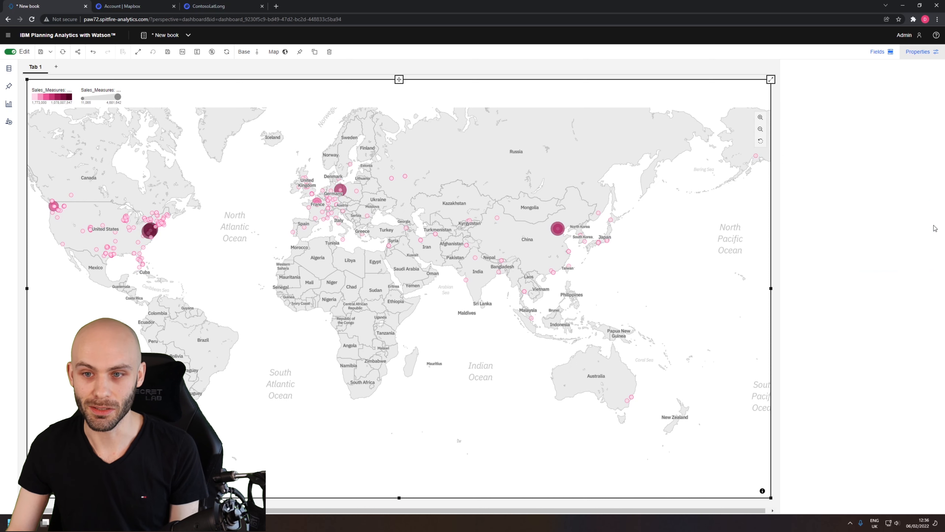